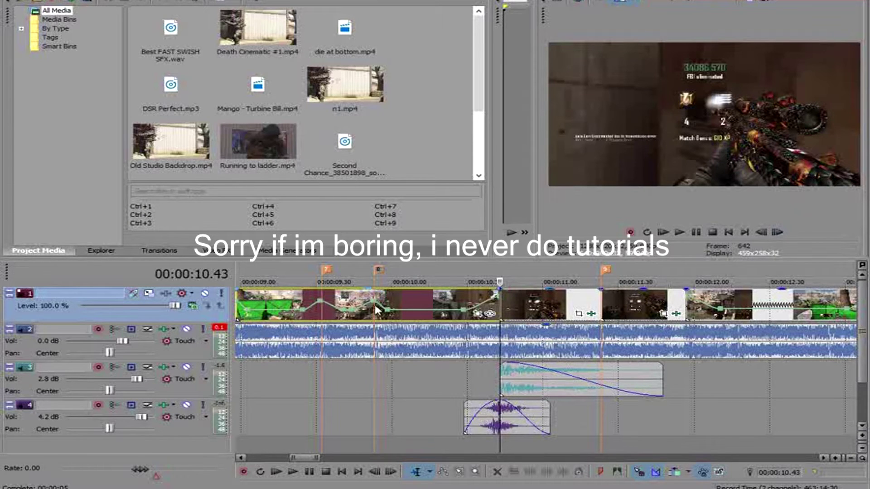
# Step: Examine the speed-enveloped gameplay clips on the video track between about 00:00:09 and 00:00:12, previewing individual frames
pyautogui.click(352, 308)
pyautogui.click(774, 233)
pyautogui.click(774, 232)
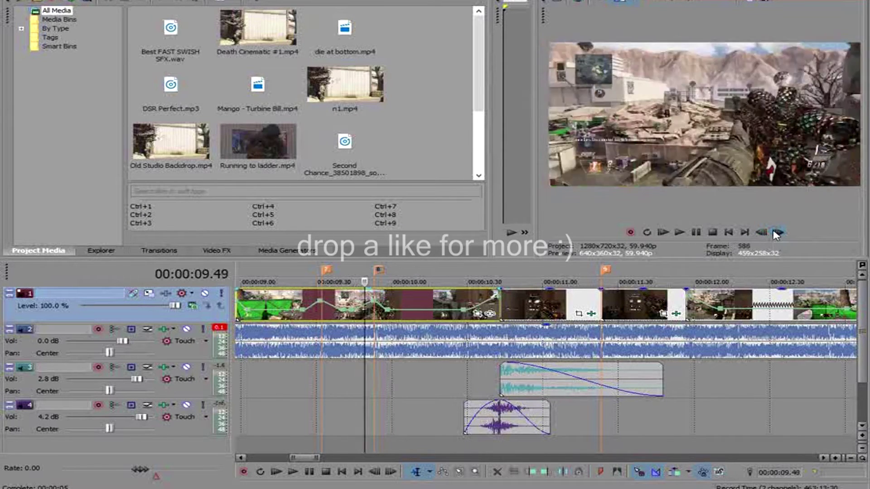
pyautogui.click(775, 233)
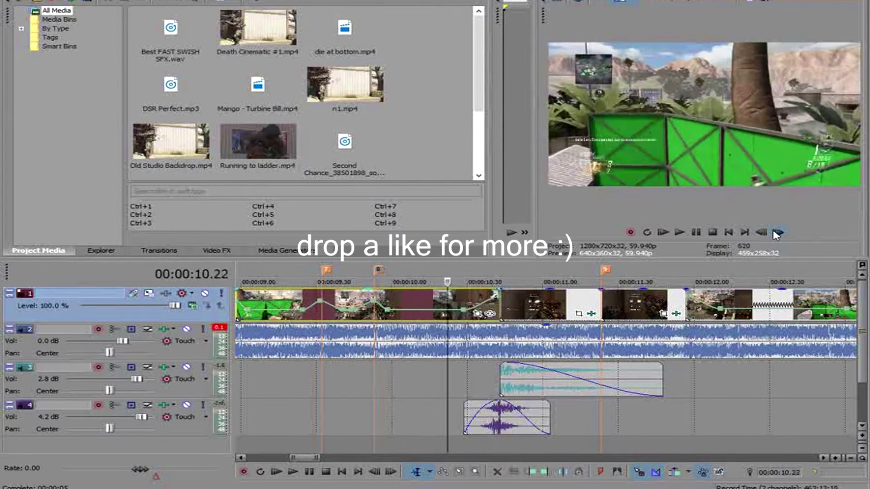
pyautogui.click(291, 302)
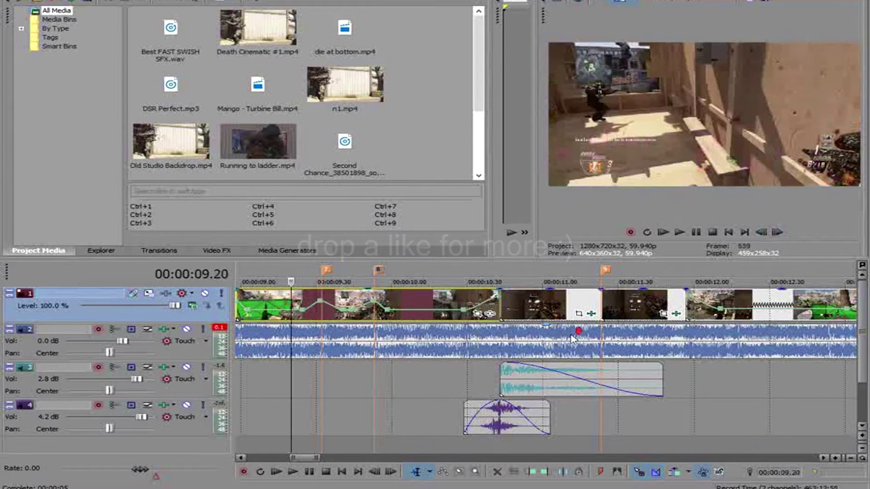
pyautogui.scroll(-3, 573, 339)
pyautogui.scroll(3, 761, 335)
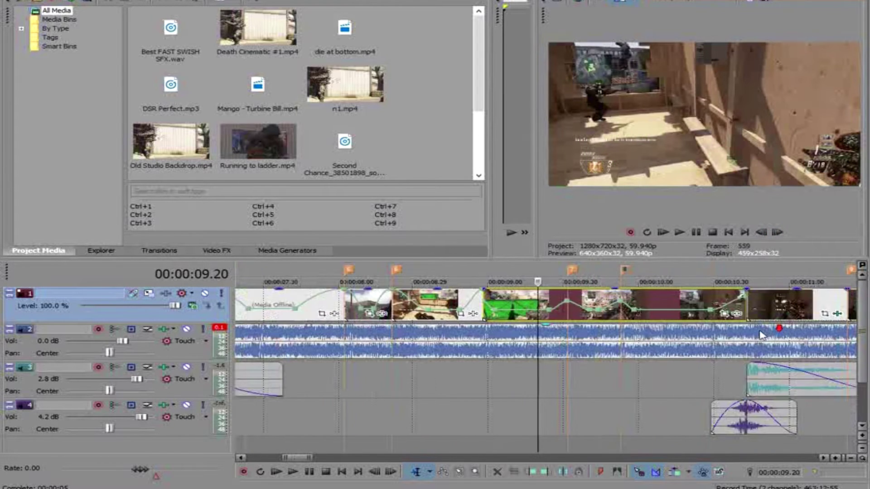
pyautogui.click(620, 294)
pyautogui.scroll(3, 750, 334)
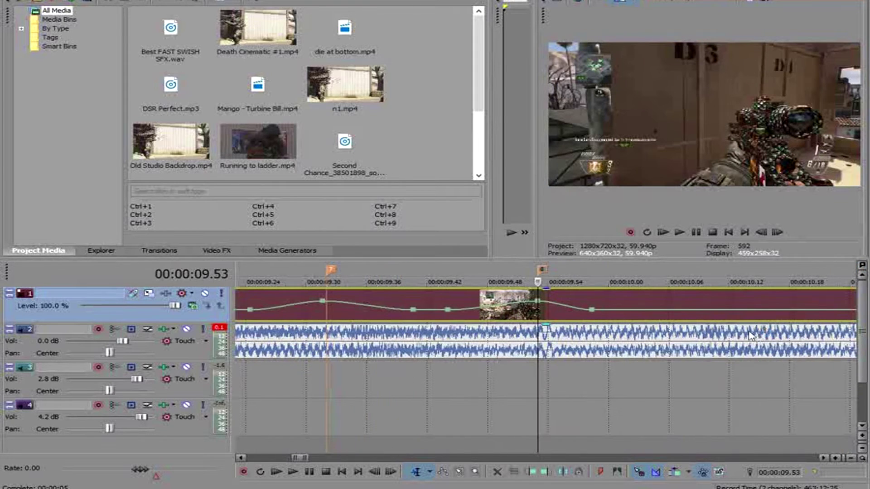
pyautogui.scroll(-3, 747, 333)
pyautogui.scroll(1, 745, 331)
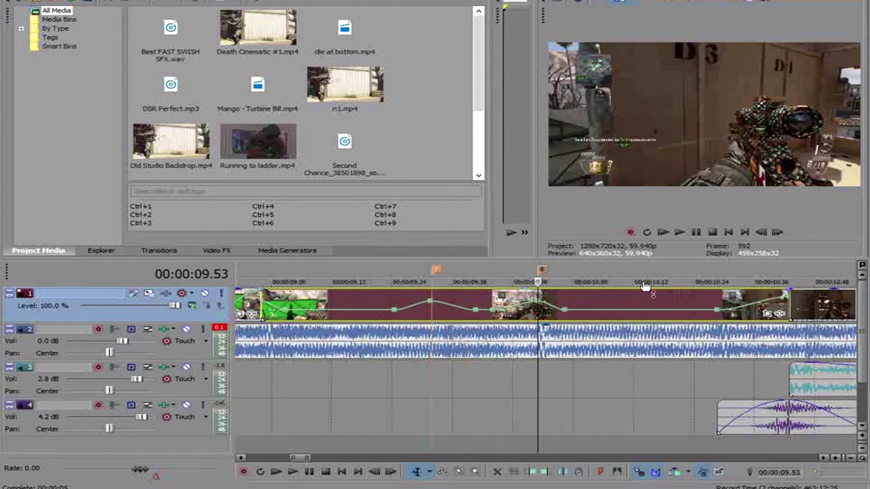
pyautogui.scroll(-1, 651, 317)
pyautogui.click(753, 310)
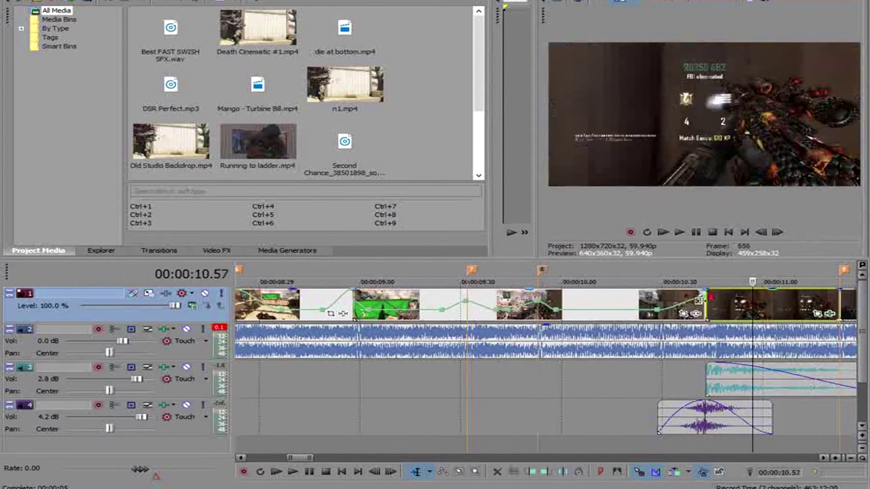
pyautogui.scroll(-1, 699, 301)
pyautogui.click(615, 307)
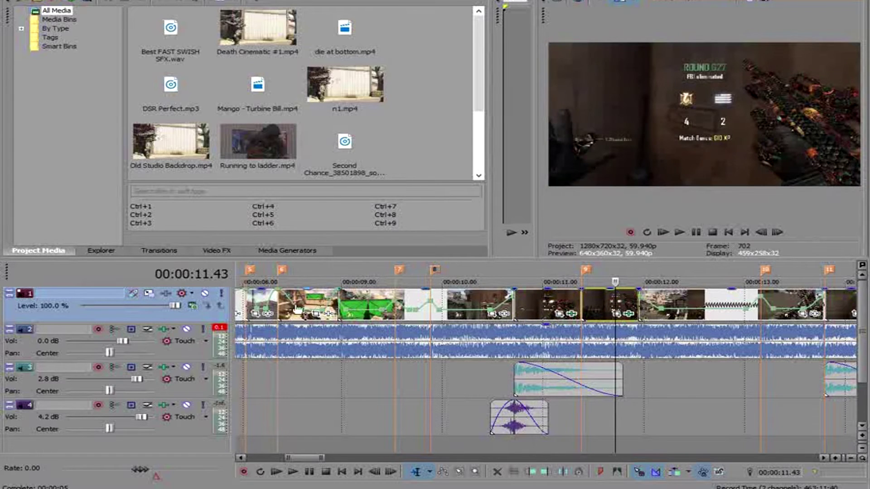
# Step: Compare frames of the clips around 00:00:08.21, 00:00:09 and 00:00:11 by jumping between them and advancing frame by frame
pyautogui.click(347, 303)
pyautogui.click(777, 233)
pyautogui.click(777, 232)
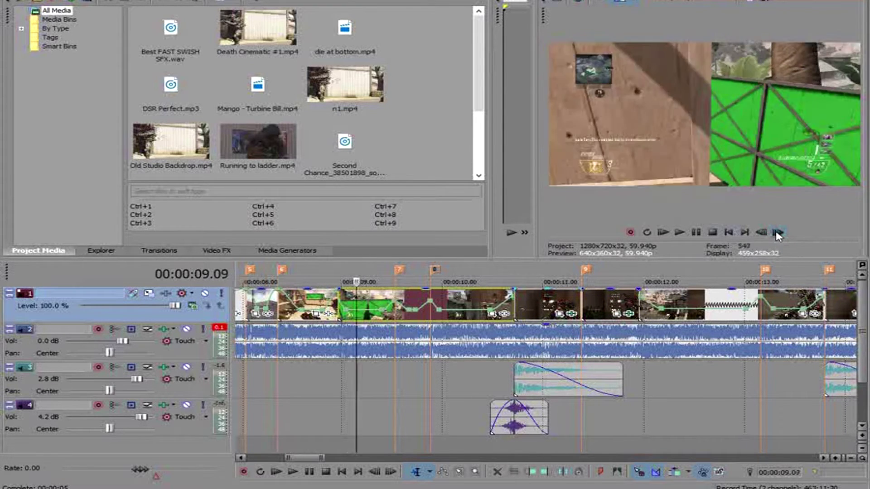
pyautogui.click(777, 232)
pyautogui.click(777, 233)
pyautogui.click(535, 303)
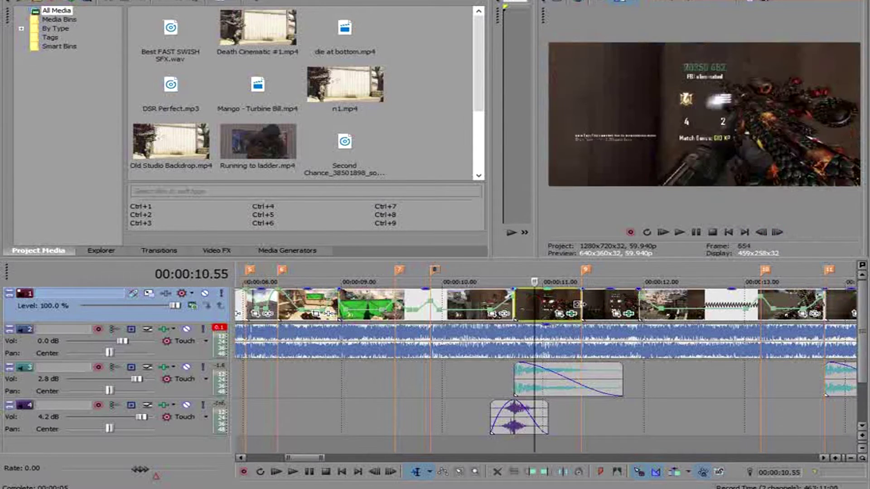
pyautogui.click(614, 303)
pyautogui.click(547, 304)
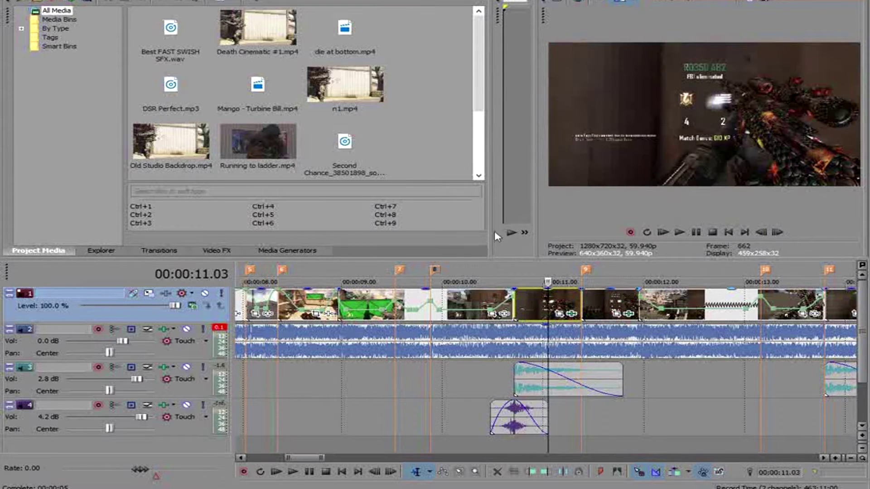
pyautogui.click(482, 303)
pyautogui.click(338, 306)
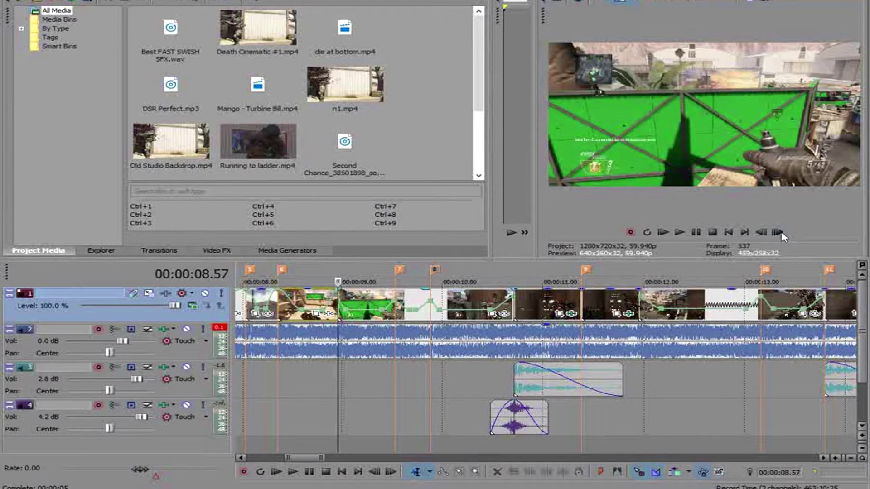
pyautogui.click(280, 303)
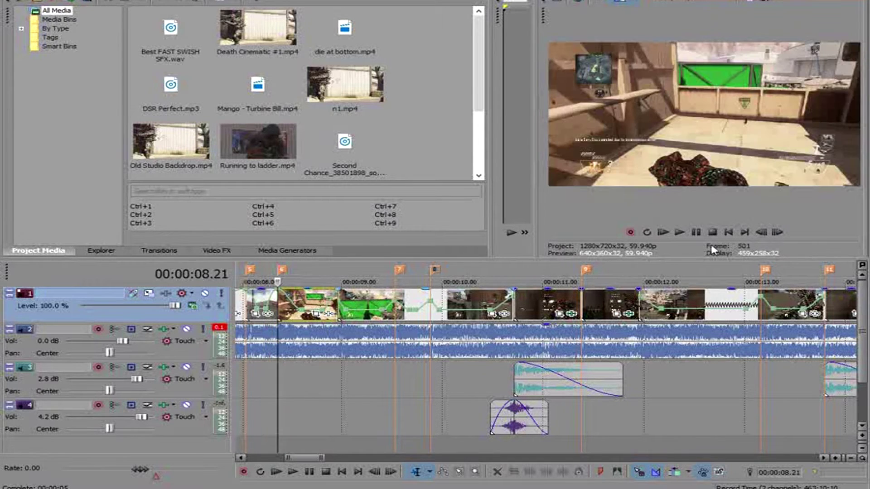
pyautogui.click(777, 232)
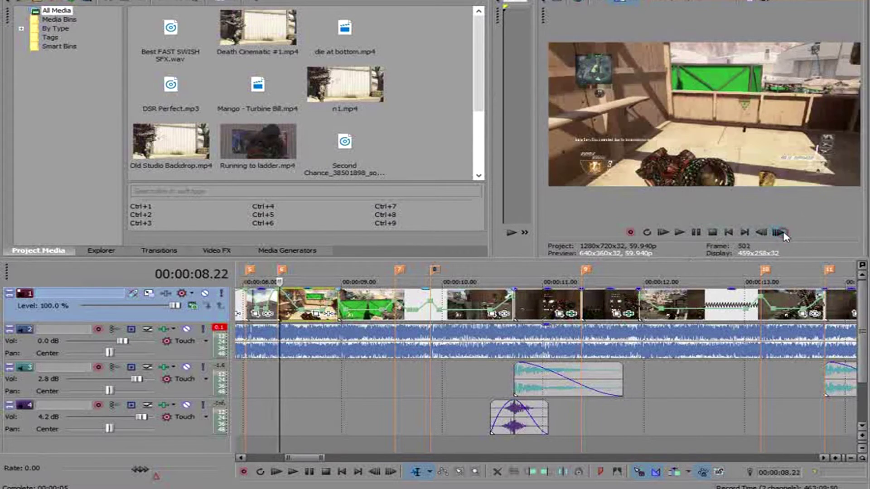
# Step: Play the green-container clip from 00:00:09.16 to its end and inspect the frames on both sides of the cut at 00:00:10.43
pyautogui.click(368, 301)
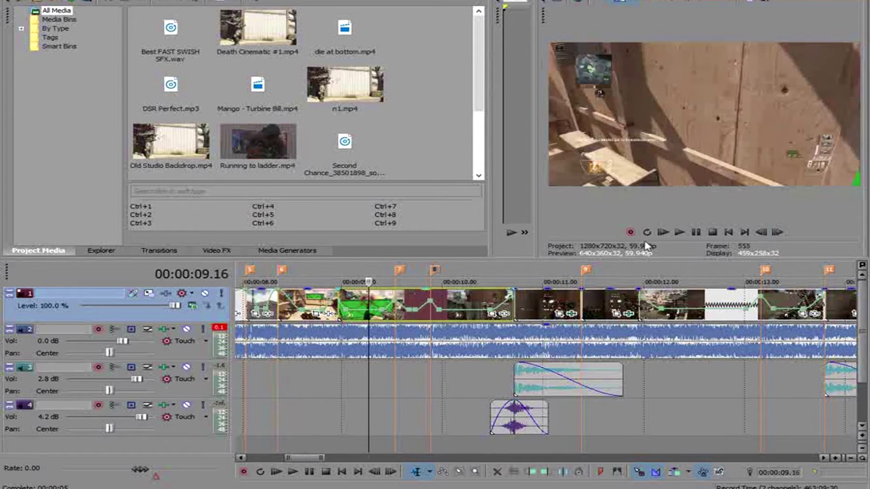
pyautogui.click(697, 232)
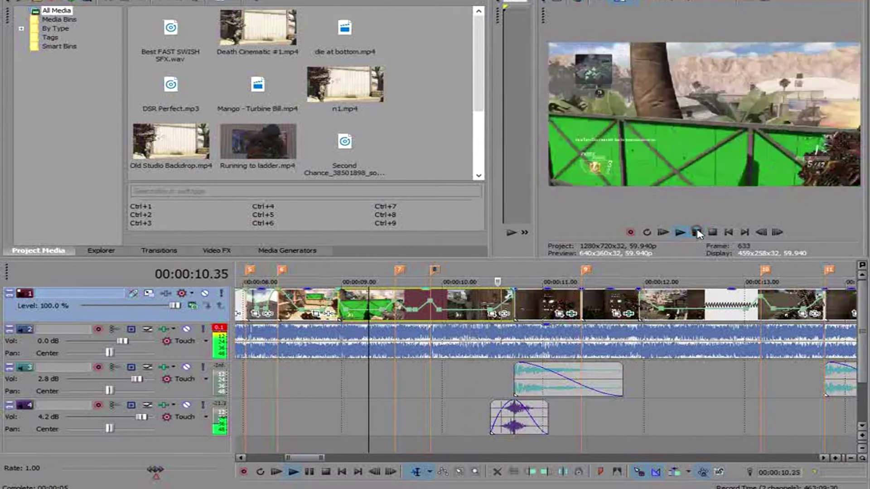
pyautogui.click(697, 232)
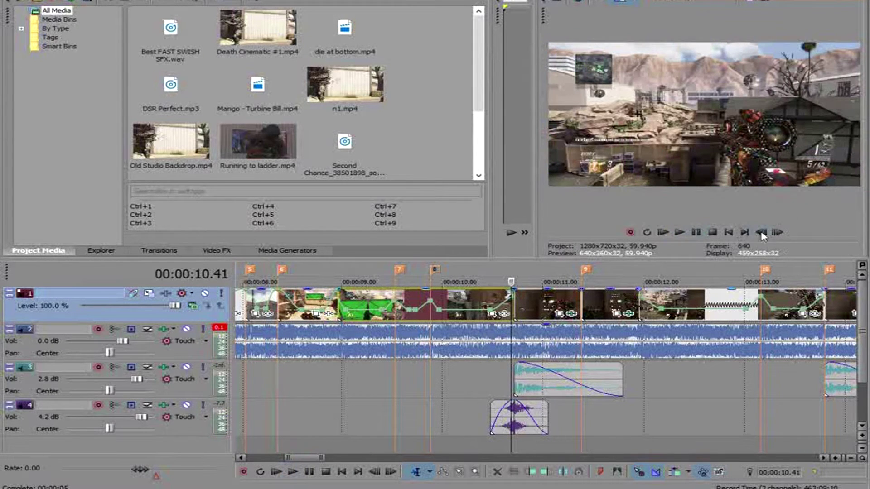
pyautogui.click(778, 231)
pyautogui.click(781, 233)
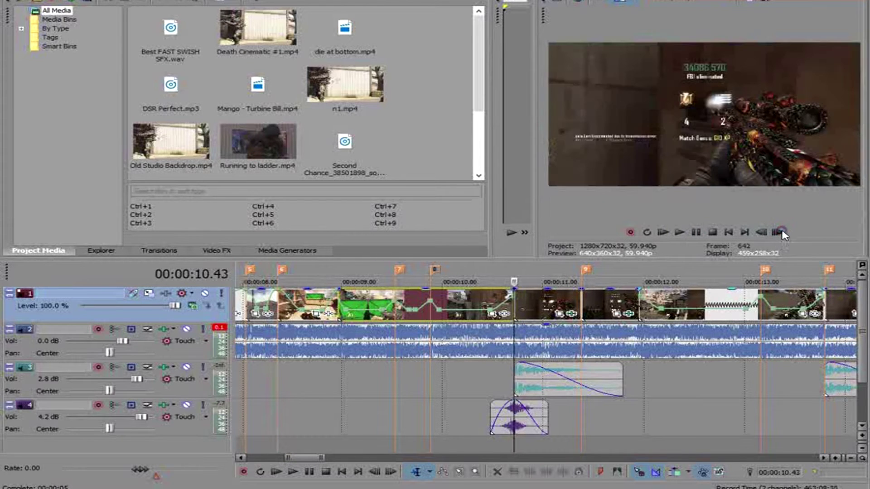
pyautogui.click(762, 232)
pyautogui.click(777, 233)
pyautogui.click(762, 233)
pyautogui.click(778, 232)
pyautogui.click(778, 232)
pyautogui.click(777, 232)
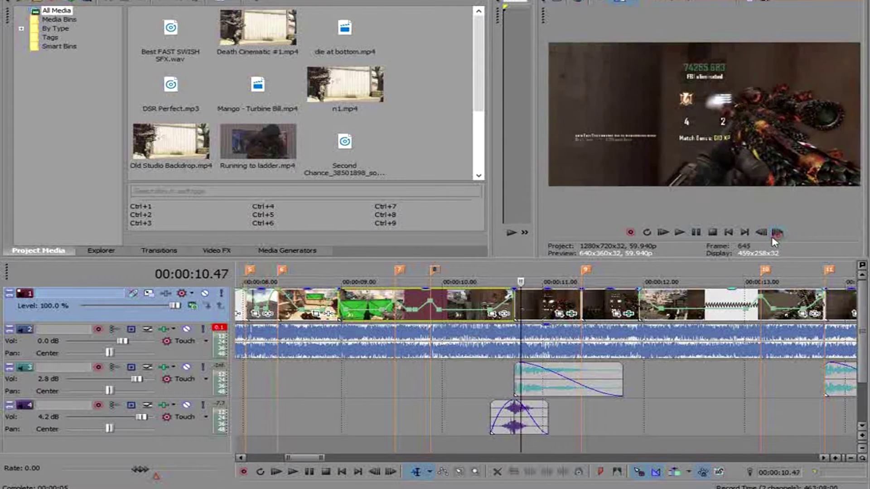
# Step: Remove the existing TwixtorPRO effect from the clip starting at 00:00:10.43 and from the clip right after it
pyautogui.click(517, 313)
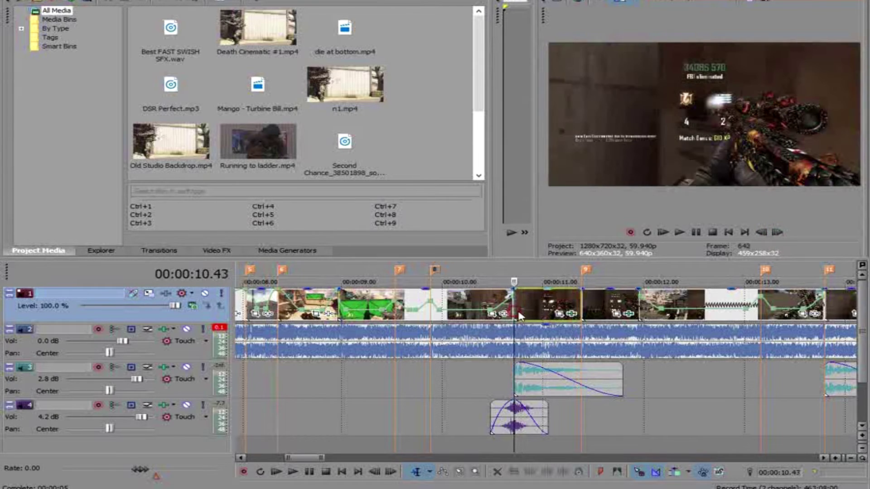
pyautogui.click(572, 314)
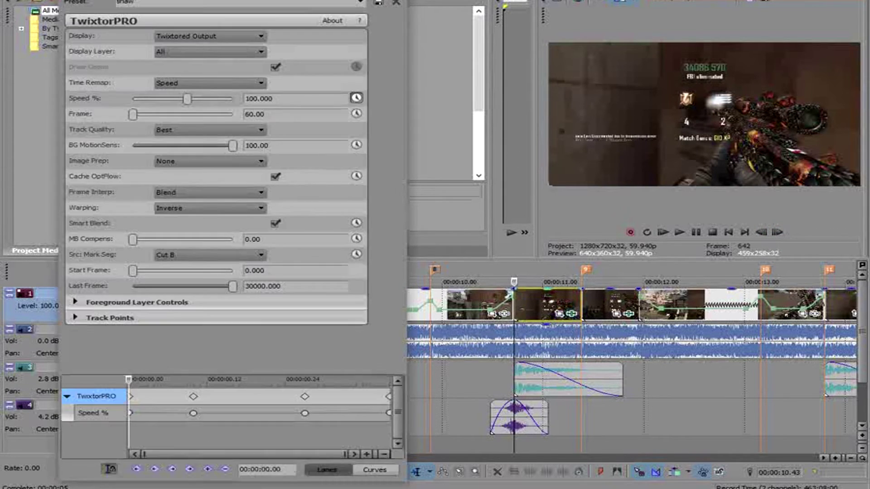
pyautogui.click(379, 1)
pyautogui.click(397, 1)
pyautogui.click(629, 315)
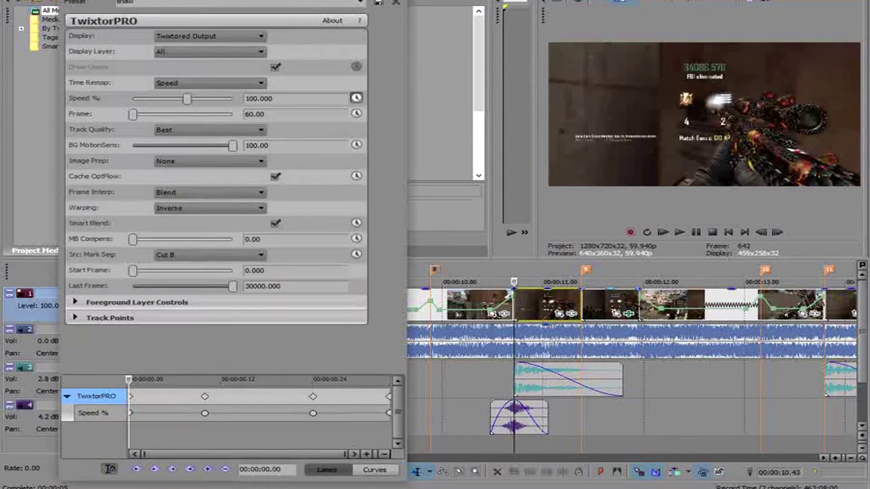
pyautogui.click(380, 1)
pyautogui.click(397, 1)
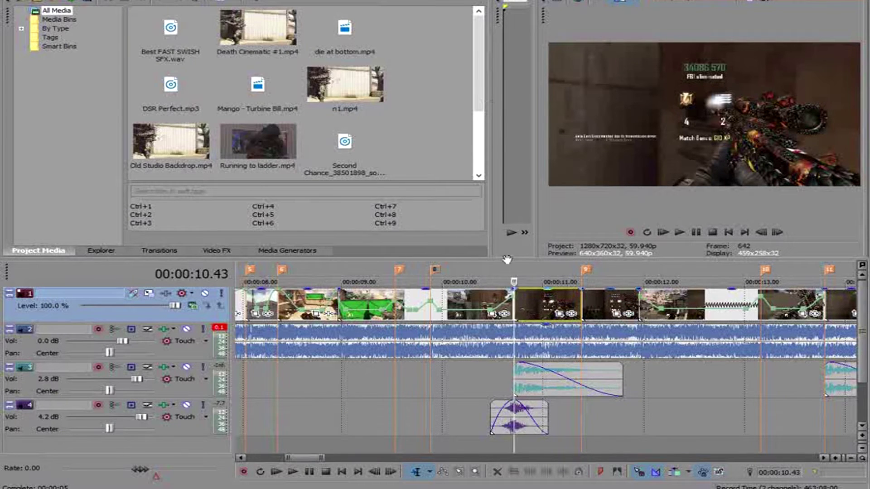
# Step: Find TwixtorPRO among the video effects and apply its "shaw" preset to the clip starting at 00:00:10.43
pyautogui.click(213, 251)
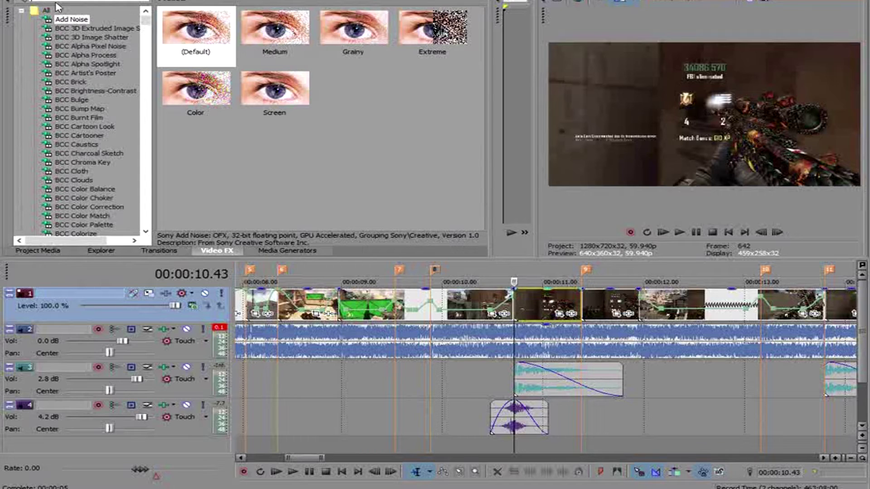
pyautogui.write('s')
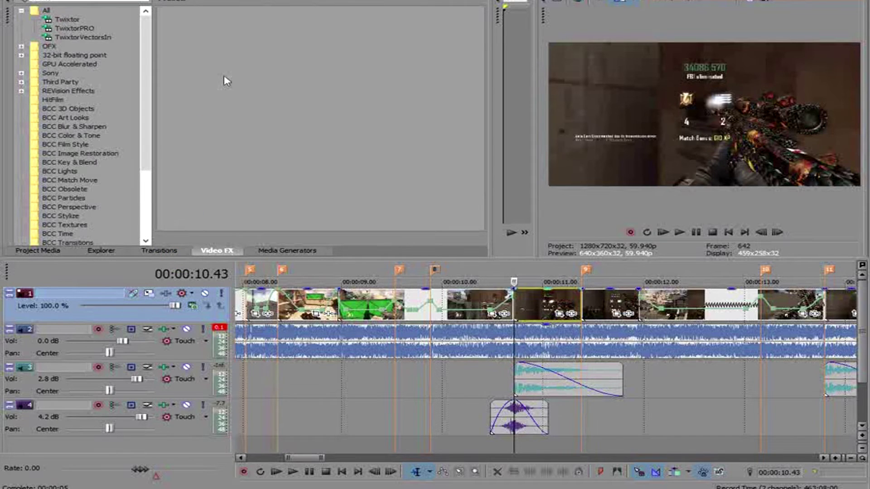
pyautogui.click(72, 28)
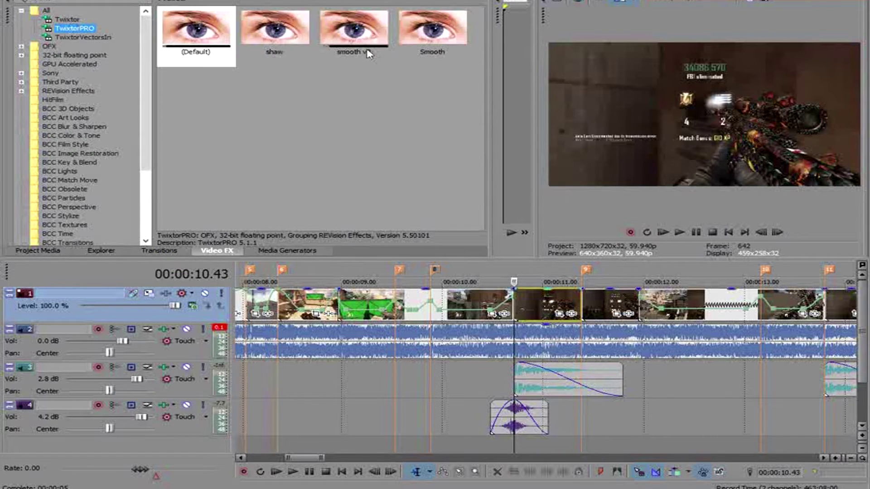
pyautogui.click(277, 36)
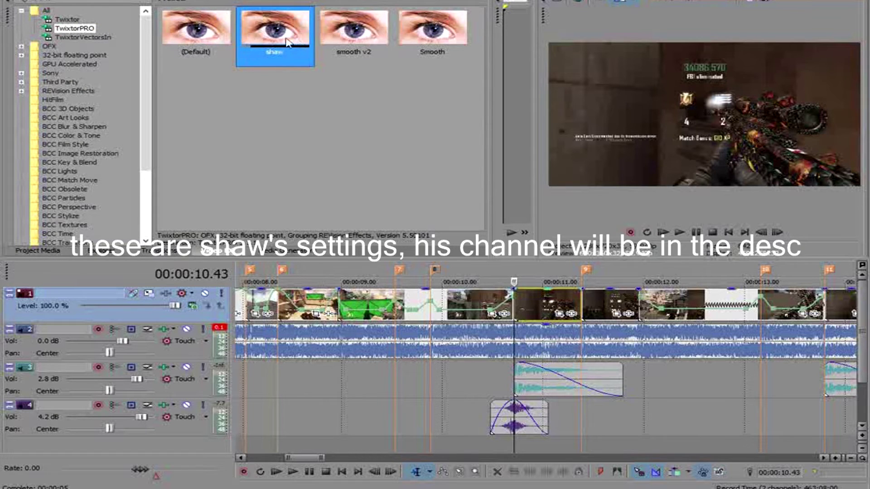
pyautogui.moveTo(264, 33); pyautogui.dragTo(562, 300)
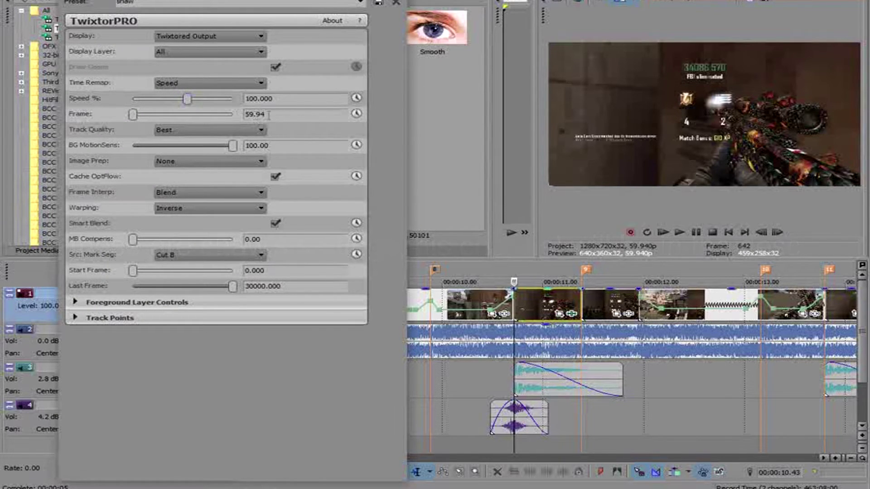
# Step: Check the clip's frame rate in its properties and set TwixtorPRO's Frame value to 60
pyautogui.rightClick(570, 300)
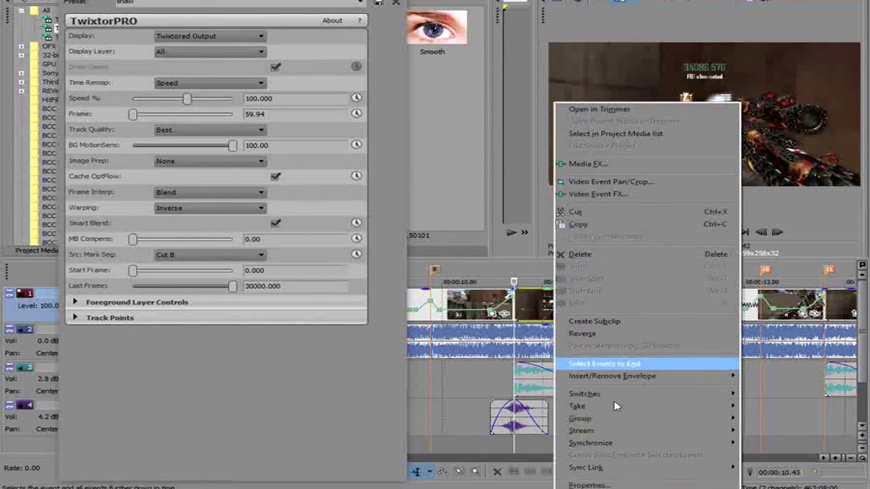
pyautogui.click(589, 481)
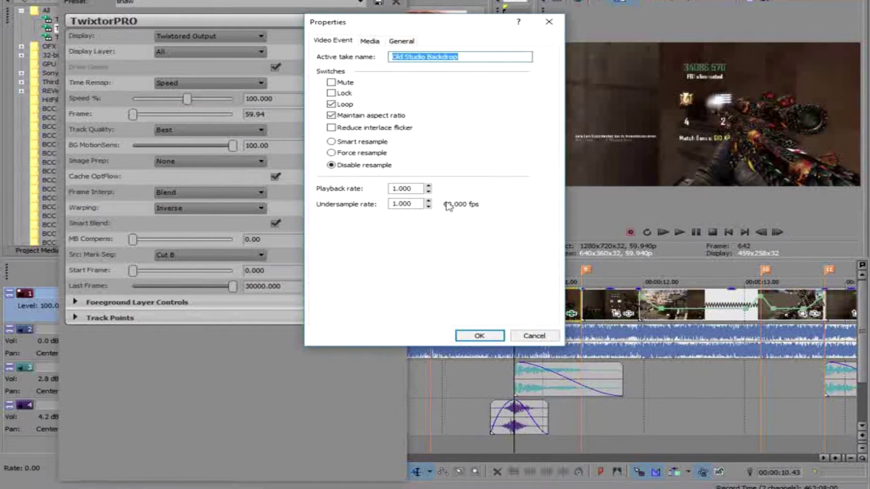
pyautogui.click(479, 335)
pyautogui.click(294, 112)
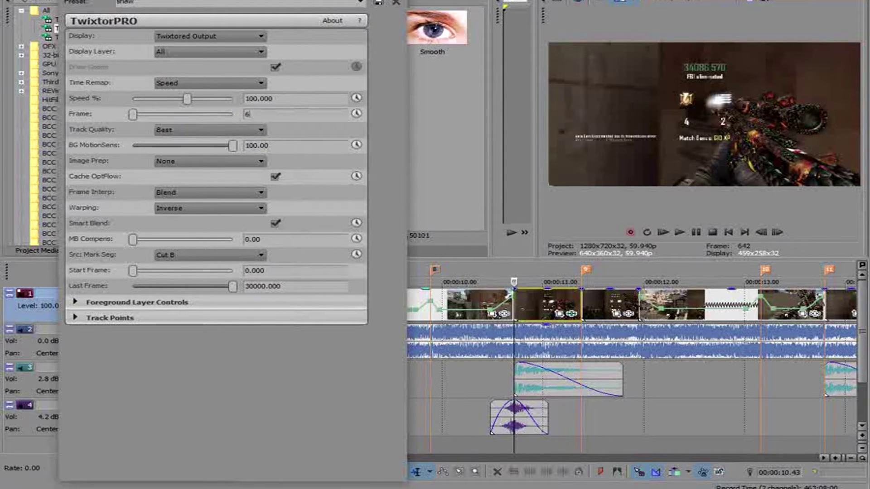
pyautogui.click(318, 87)
# Step: Choose None for TwixtorPRO's Image Prep and set the Src: Mark Seg option to Cut A
pyautogui.click(185, 161)
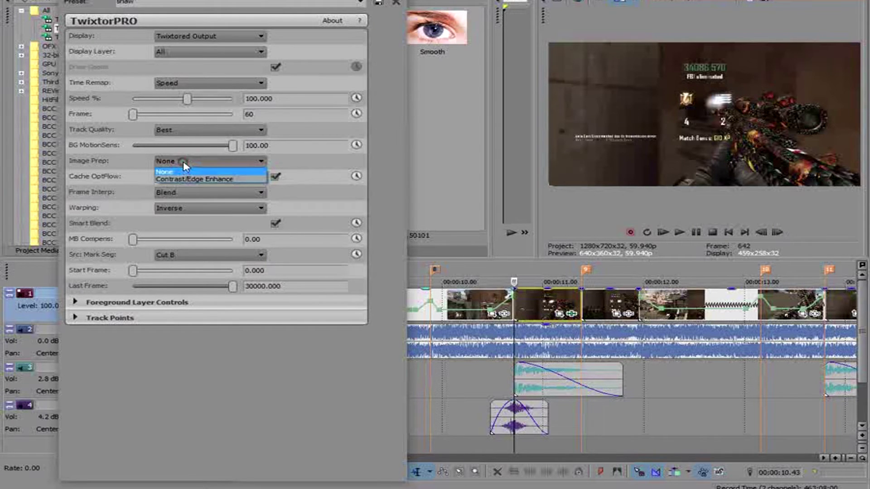
pyautogui.click(212, 171)
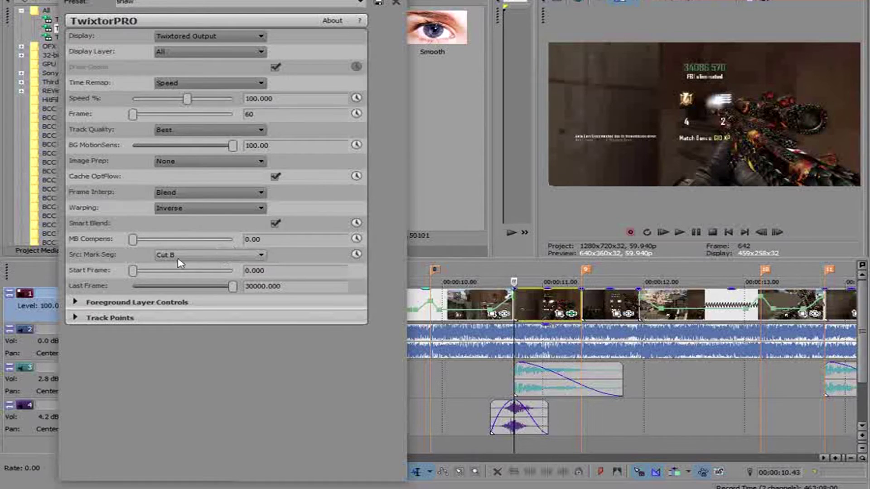
pyautogui.click(204, 255)
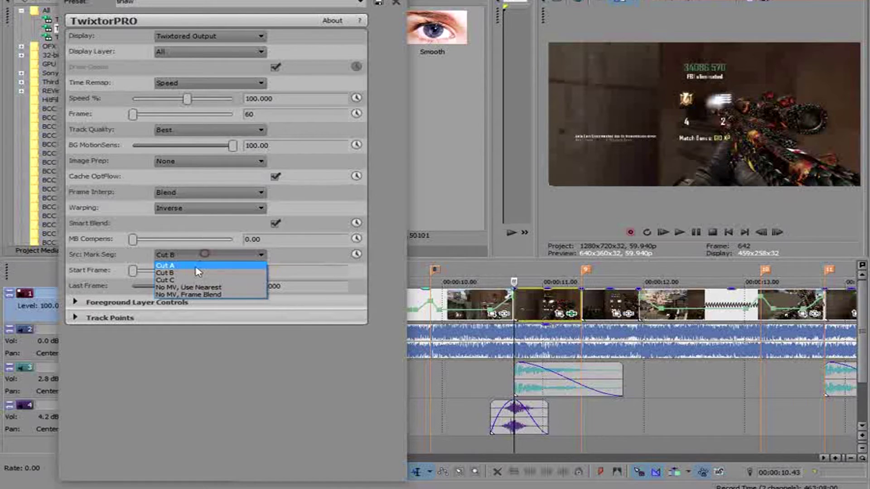
pyautogui.click(196, 270)
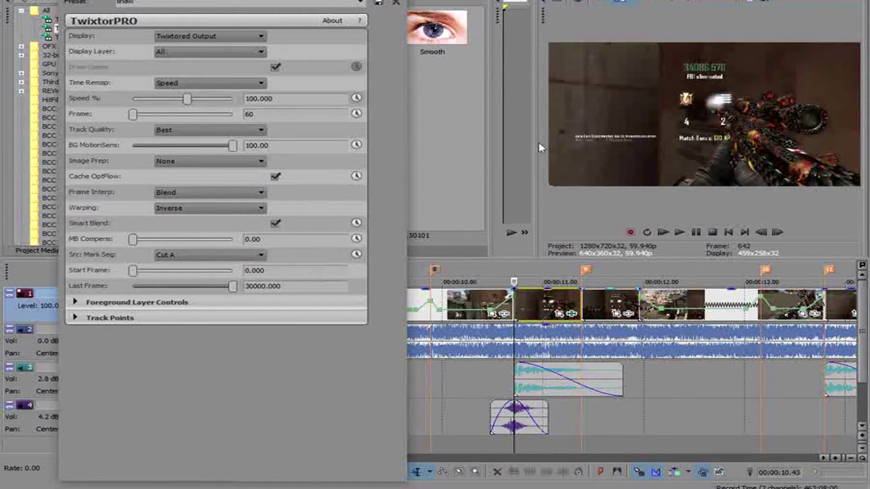
# Step: Animate TwixtorPRO's Speed % from 100 at the clip's start and add a keyframe of 2 at effect time 00:00:00.10
pyautogui.click(356, 98)
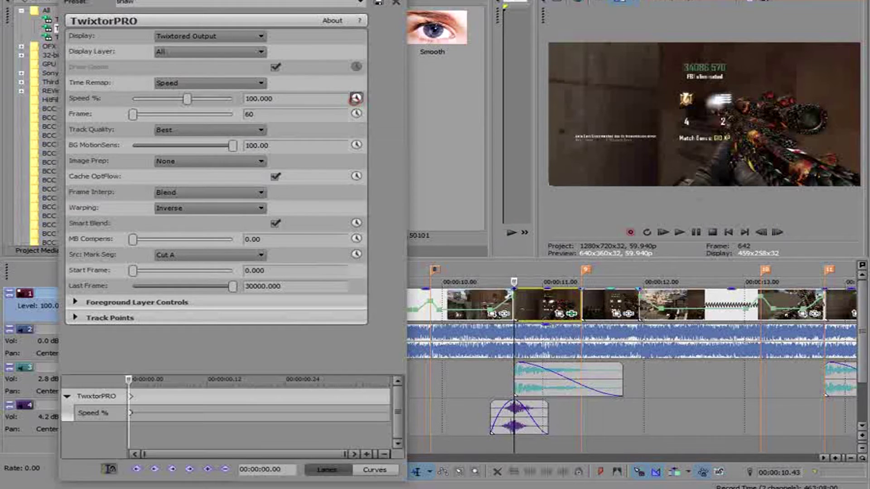
pyautogui.click(784, 235)
pyautogui.click(784, 235)
pyautogui.click(783, 235)
pyautogui.click(783, 235)
pyautogui.click(783, 235)
pyautogui.click(783, 235)
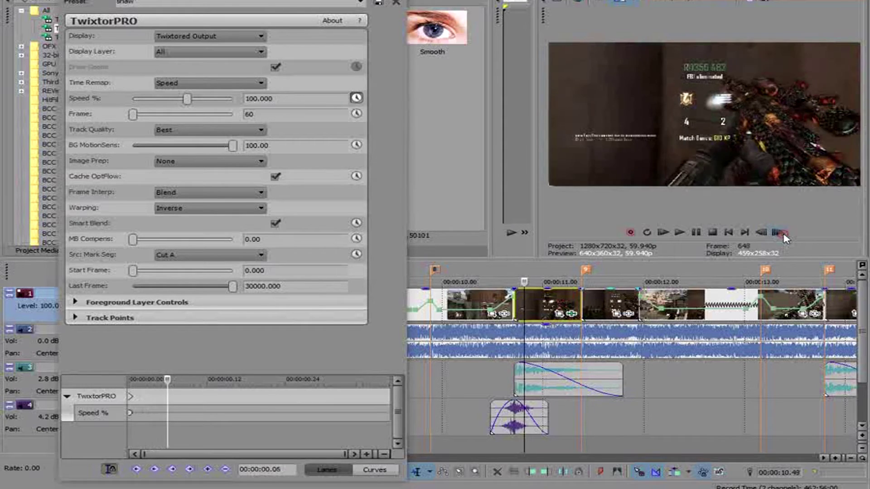
pyautogui.click(783, 235)
pyautogui.click(783, 235)
pyautogui.click(783, 235)
pyautogui.click(783, 235)
pyautogui.click(311, 98)
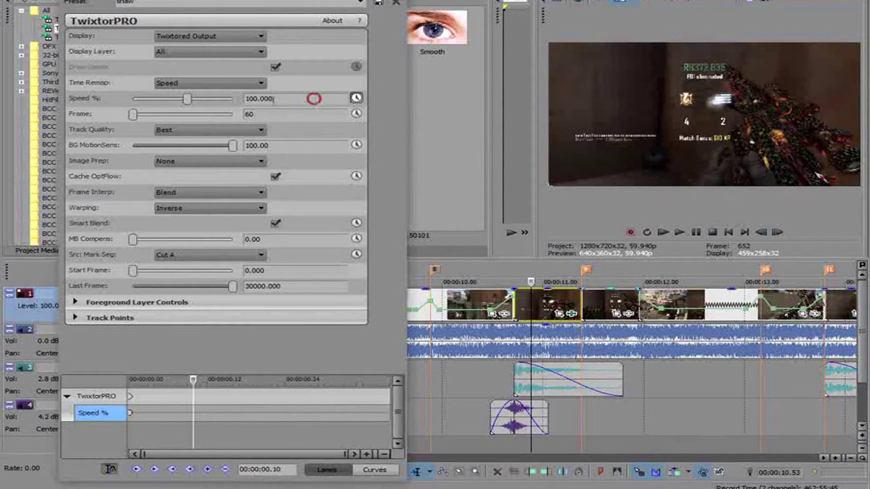
pyautogui.write('2')
pyautogui.press('Return')
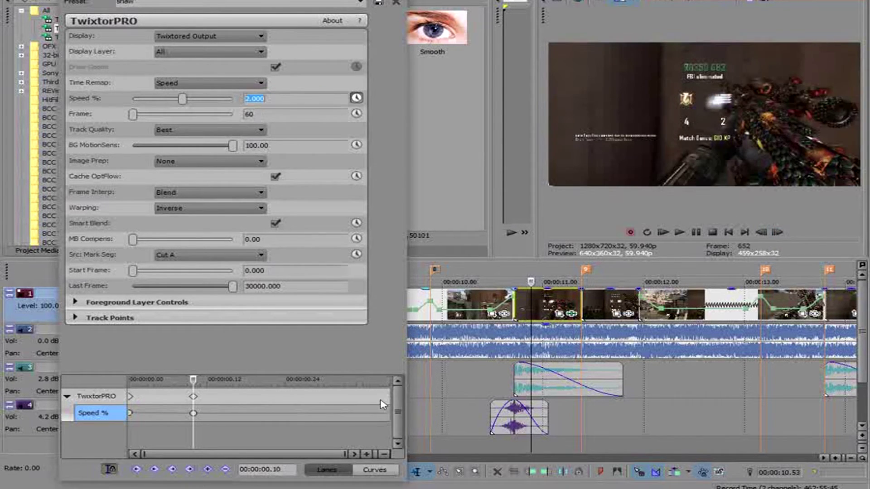
# Step: Add Speed % keyframes of 100 at the clip's end, 00:00:00.40, and 2 at 00:00:00.30
pyautogui.moveTo(352, 397); pyautogui.dragTo(443, 415)
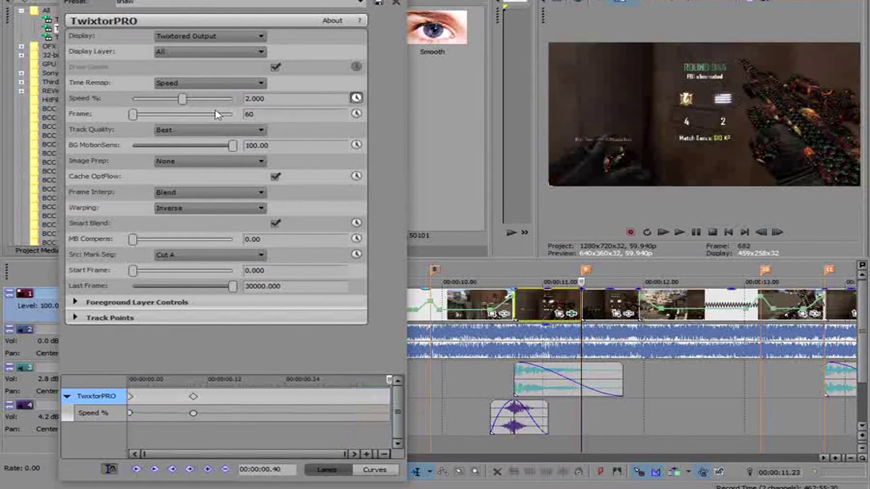
pyautogui.doubleClick(184, 100)
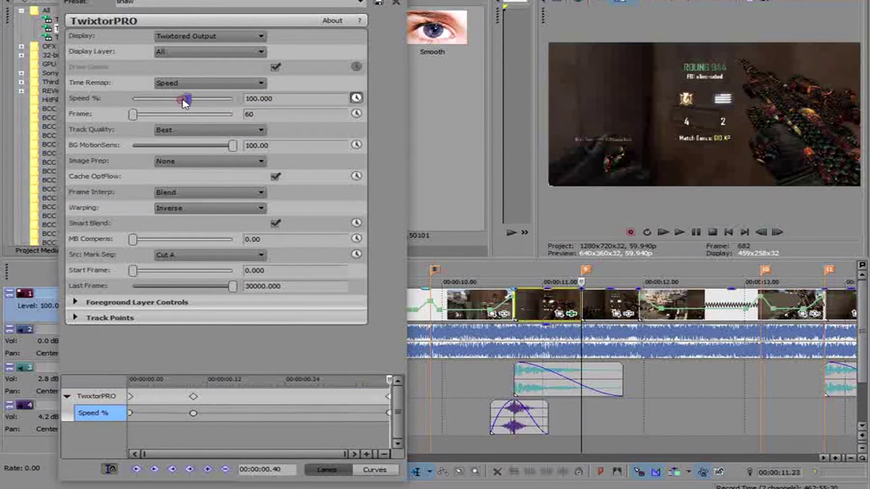
pyautogui.click(761, 233)
pyautogui.click(762, 233)
pyautogui.click(762, 233)
pyautogui.click(761, 233)
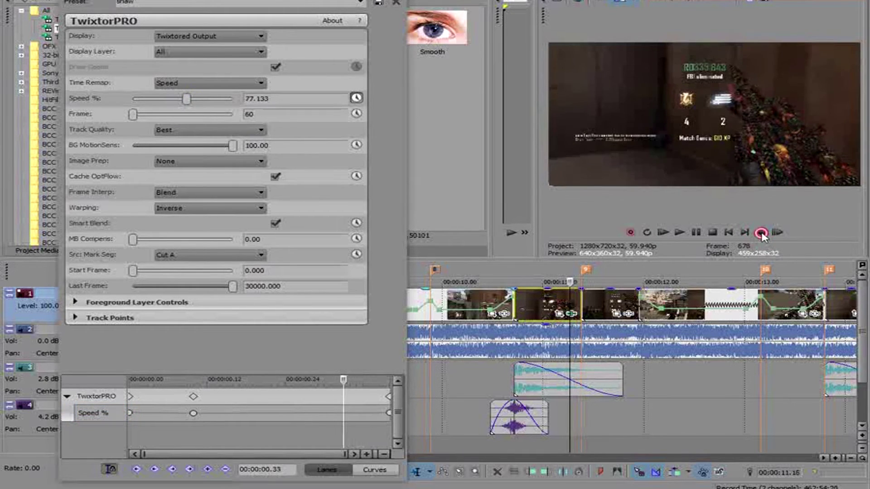
pyautogui.click(761, 233)
pyautogui.click(762, 233)
pyautogui.click(762, 233)
pyautogui.moveTo(285, 97); pyautogui.dragTo(138, 100)
pyautogui.write('2')
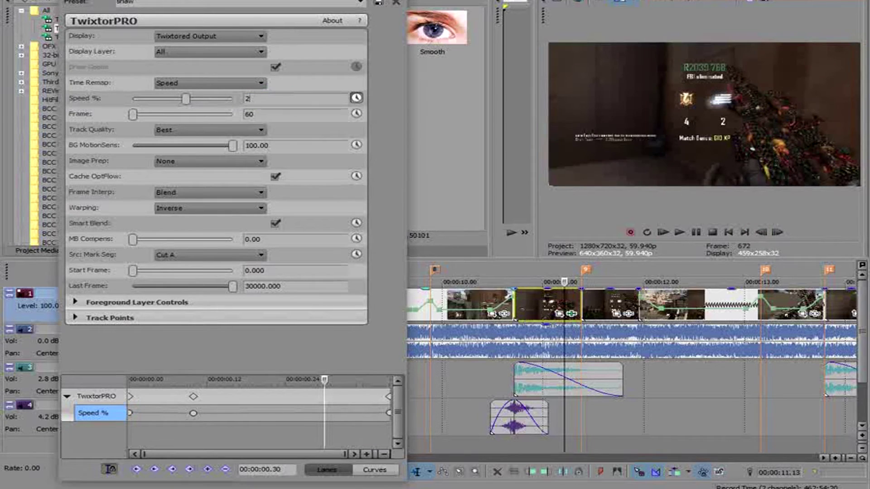
pyautogui.press('Return')
# Step: Examine frame by frame how the clip speeds up and slows down between the Speed % keyframes
pyautogui.click(778, 232)
pyautogui.click(778, 232)
pyautogui.click(778, 232)
pyautogui.click(778, 233)
pyautogui.click(778, 233)
pyautogui.click(778, 233)
pyautogui.click(777, 232)
pyautogui.click(778, 232)
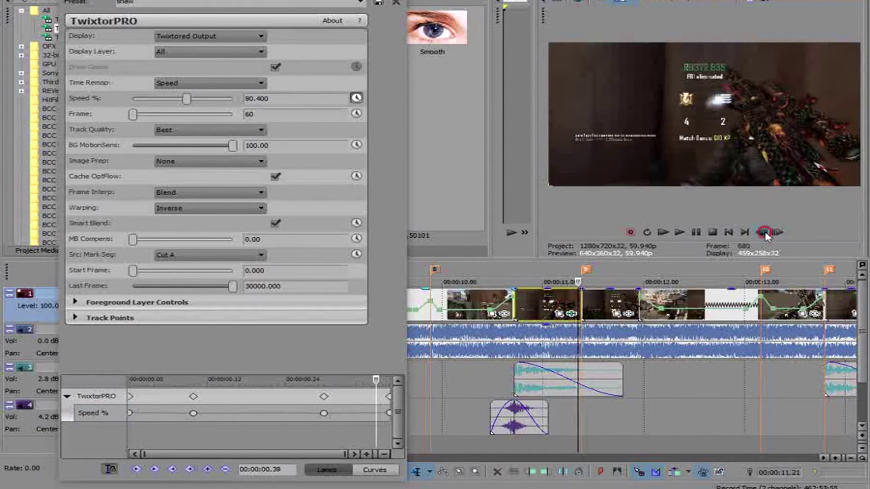
pyautogui.click(763, 233)
pyautogui.click(762, 233)
pyautogui.click(762, 233)
pyautogui.click(763, 232)
pyautogui.click(763, 232)
pyautogui.click(762, 232)
pyautogui.click(763, 233)
pyautogui.click(763, 232)
pyautogui.click(763, 232)
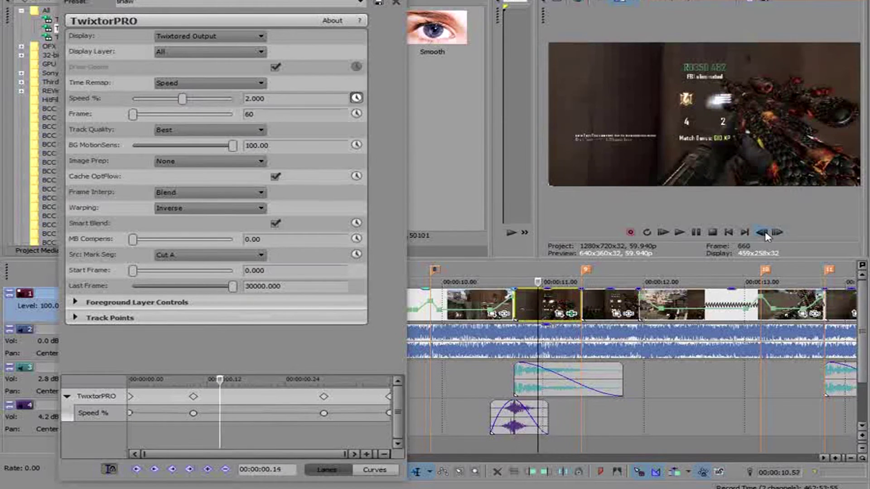
pyautogui.click(762, 232)
pyautogui.click(762, 232)
pyautogui.click(778, 233)
pyautogui.click(782, 235)
pyautogui.click(782, 235)
pyautogui.click(782, 234)
pyautogui.click(782, 235)
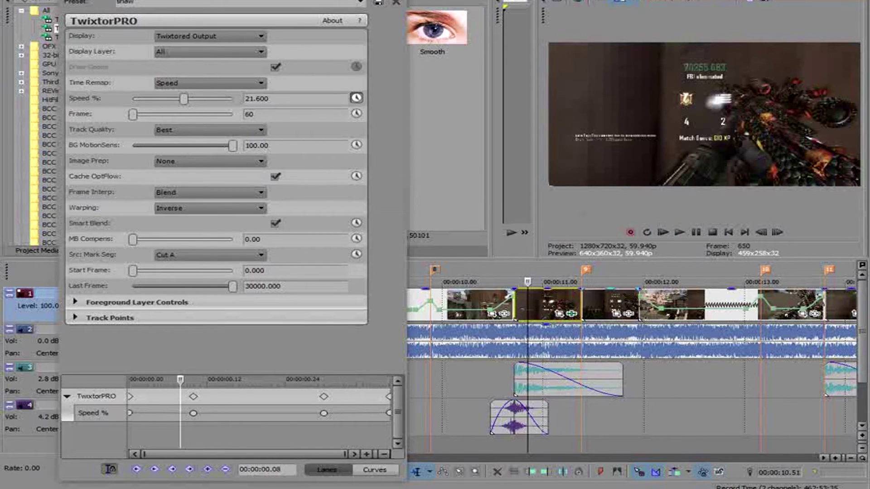
# Step: Look through the Src: Mark Seg options, keeping Cut A
pyautogui.click(164, 255)
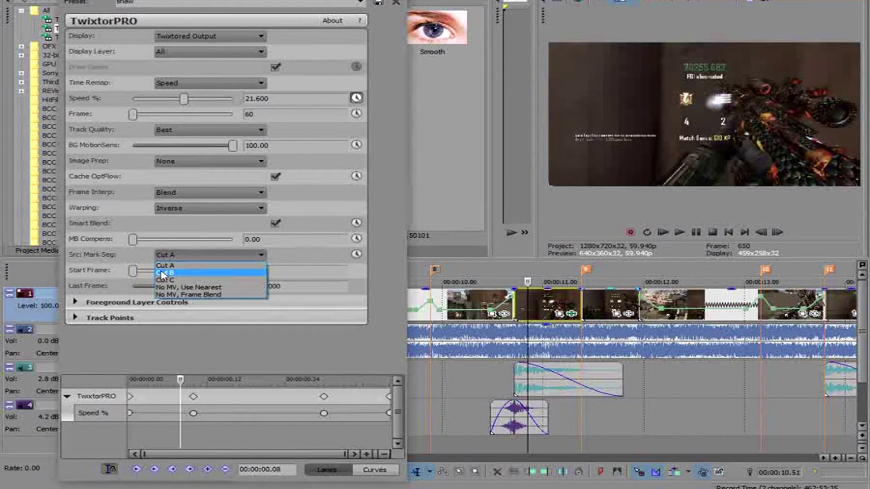
pyautogui.click(167, 269)
pyautogui.click(167, 278)
pyautogui.click(171, 255)
pyautogui.click(172, 266)
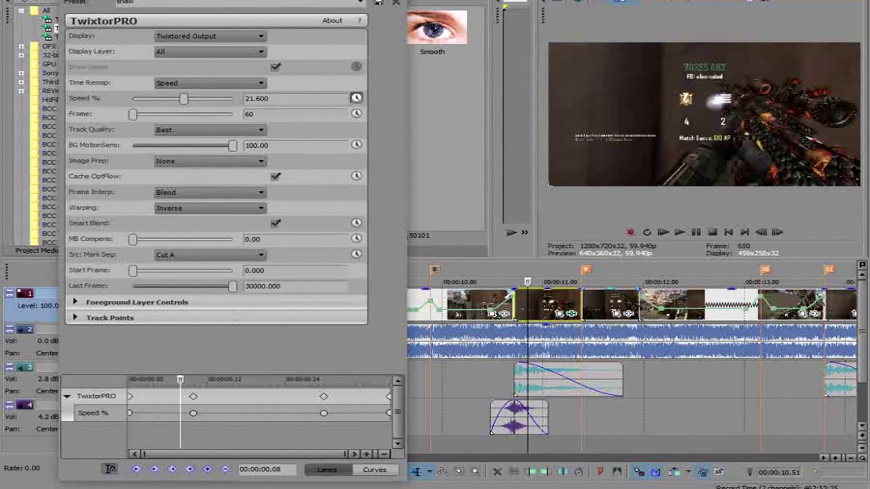
# Step: Close the TwixtorPRO settings and check the slowed frames of the clip in the preview
pyautogui.hotkey('alt', 'F4')
pyautogui.click(776, 232)
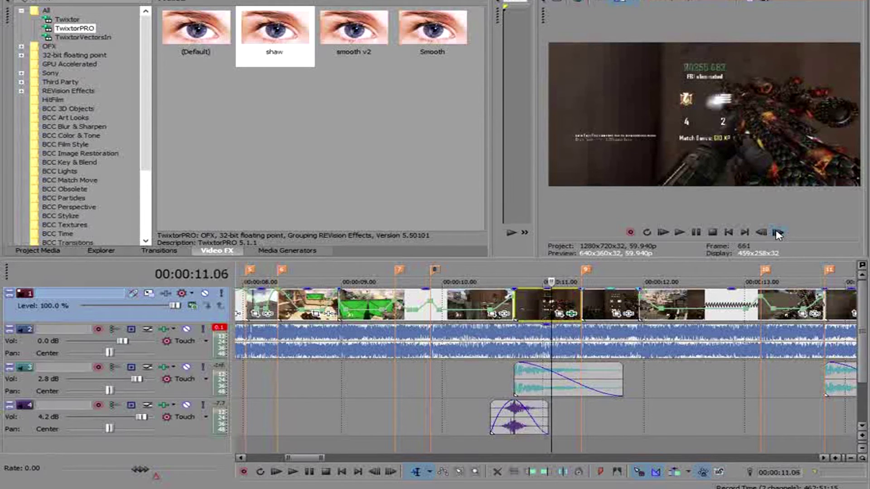
pyautogui.moveTo(778, 234); pyautogui.dragTo(778, 234)
pyautogui.click(584, 297)
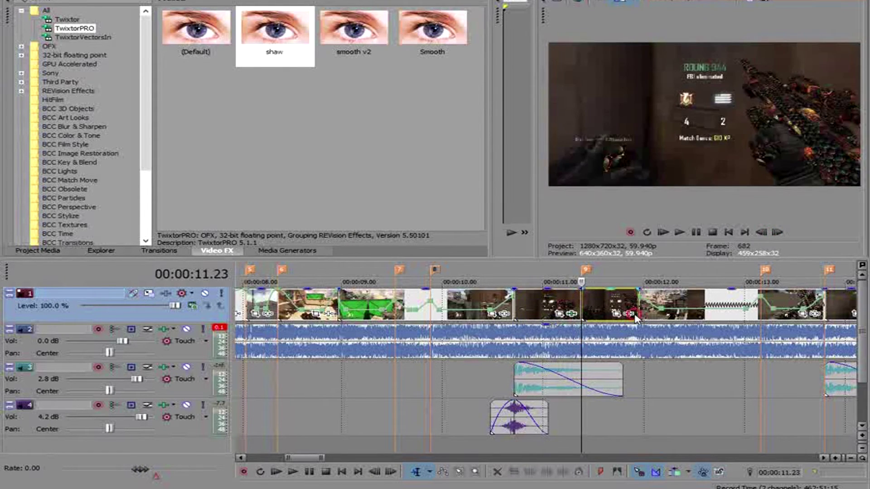
pyautogui.click(634, 315)
pyautogui.click(579, 295)
pyautogui.click(629, 314)
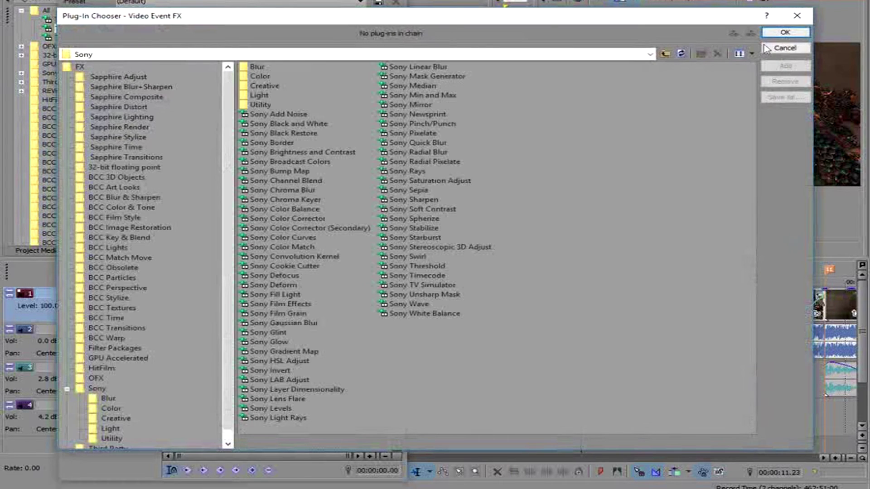
pyautogui.click(804, 20)
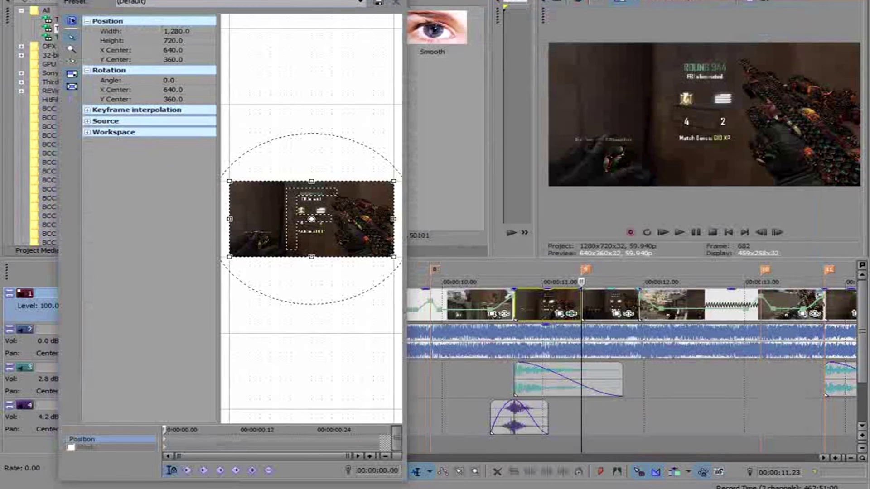
pyautogui.click(396, 0)
# Step: Preview the montage around the cut at 00:00:11.23, including playback from 00:00:10.29 through the retimed clip
pyautogui.press('space')
pyautogui.click(695, 233)
pyautogui.click(591, 299)
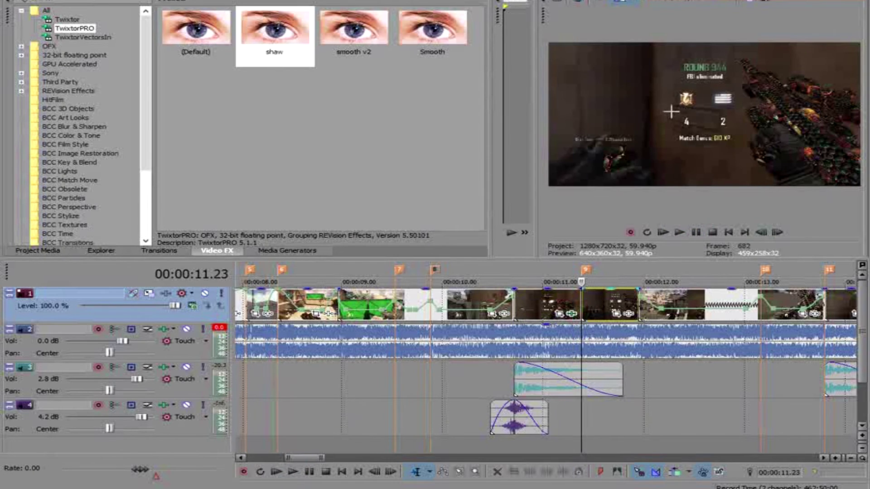
pyautogui.click(765, 232)
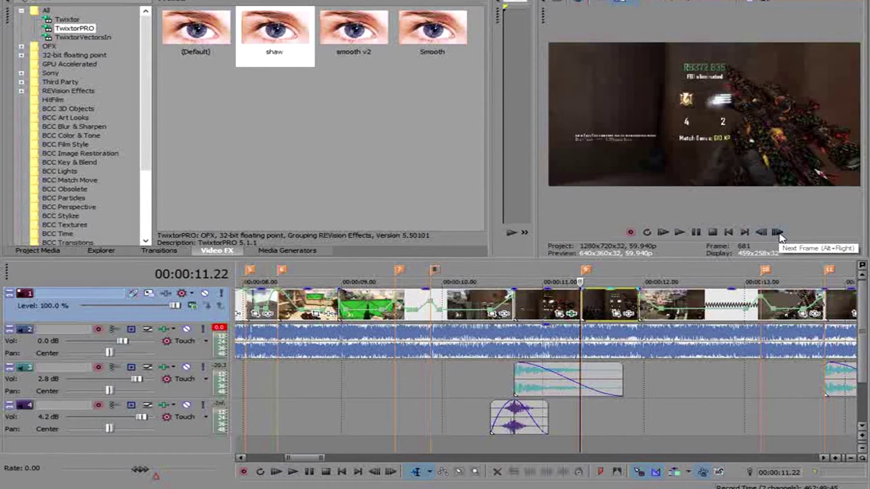
pyautogui.click(779, 235)
pyautogui.click(492, 302)
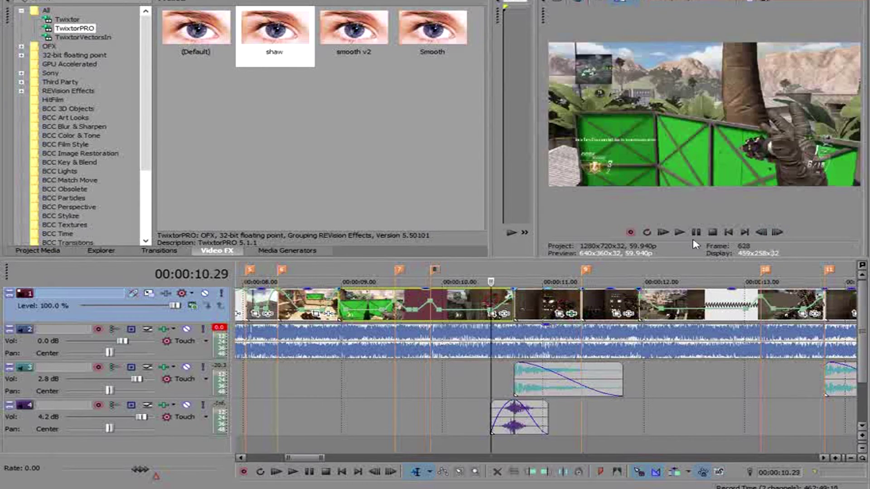
pyautogui.click(694, 232)
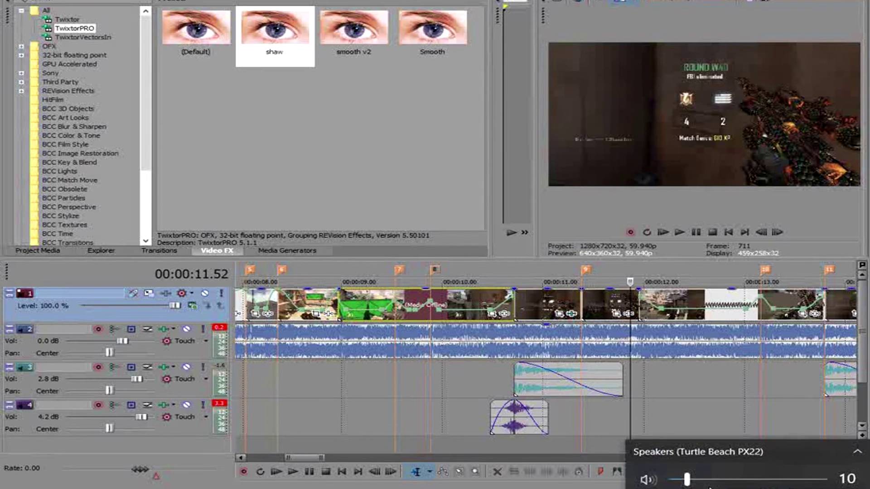
# Step: Raise the speaker volume to 46 and play back the second half of the retimed clip
pyautogui.moveTo(686, 479); pyautogui.dragTo(723, 478)
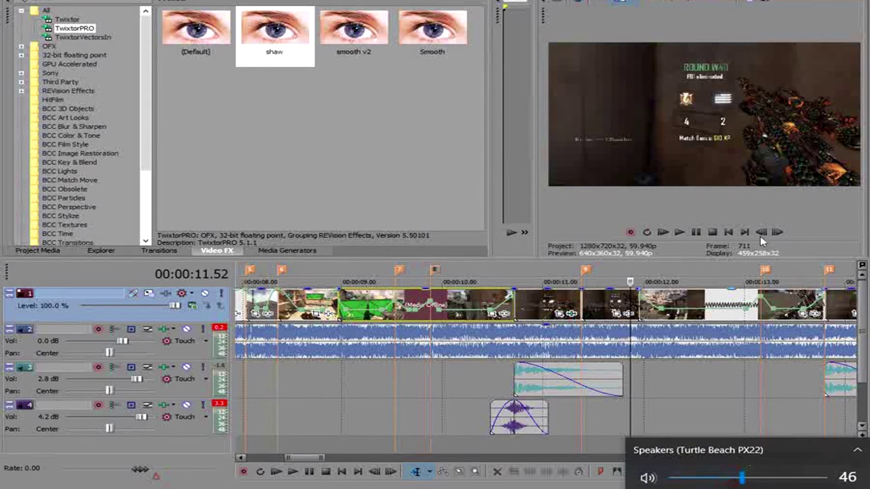
pyautogui.click(547, 282)
pyautogui.click(697, 232)
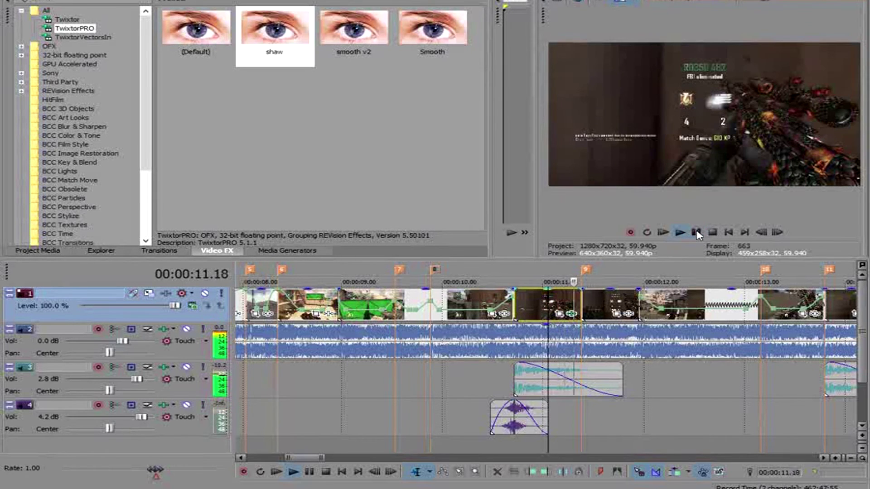
pyautogui.click(696, 232)
# Step: Compare the frames on either side of the cut at 00:00:11.23 to examine how the two clips join
pyautogui.click(584, 301)
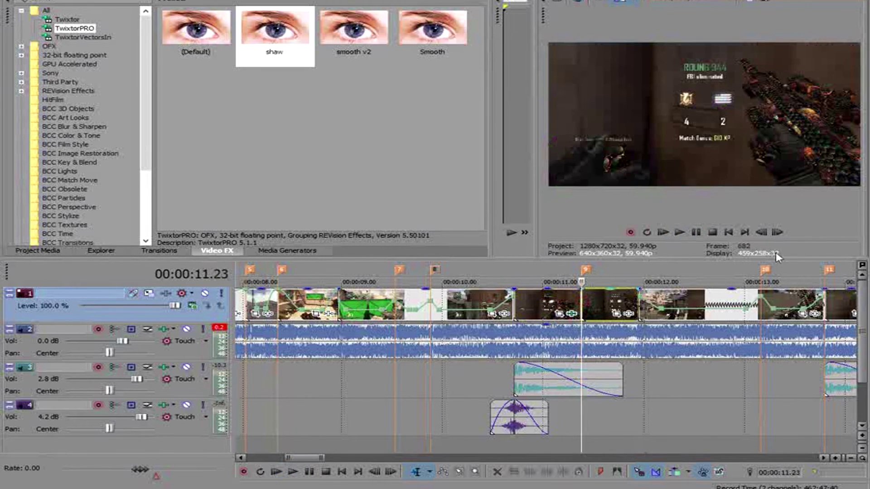
pyautogui.click(761, 233)
pyautogui.click(761, 233)
pyautogui.click(762, 232)
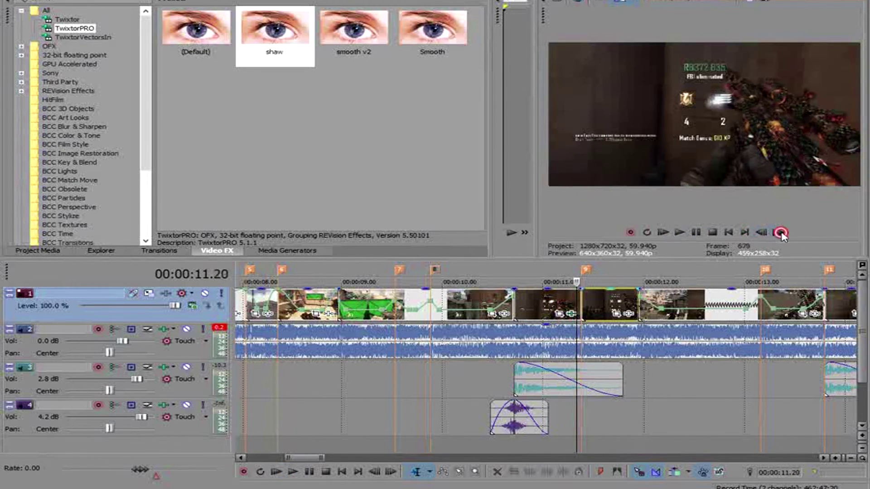
pyautogui.click(781, 232)
pyautogui.click(780, 232)
pyautogui.click(780, 232)
pyautogui.click(780, 233)
pyautogui.click(763, 232)
pyautogui.click(763, 232)
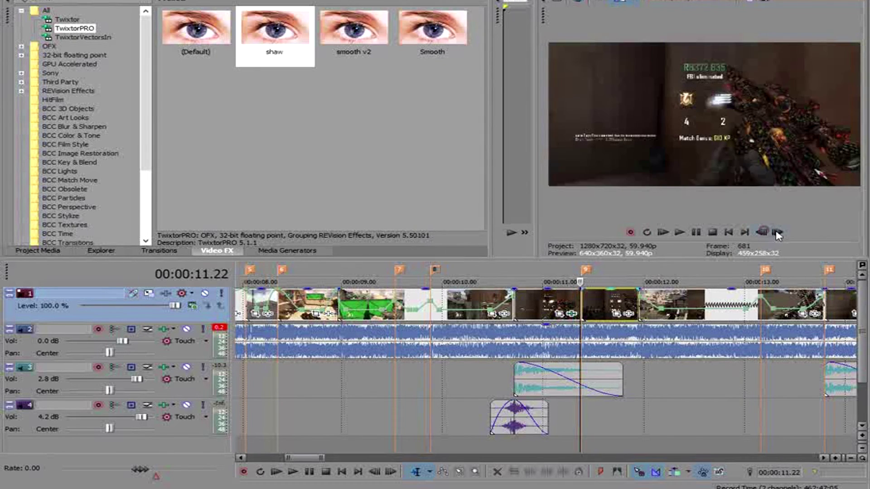
pyautogui.click(776, 232)
# Step: Apply TwixtorPRO's "shaw" preset to the clip starting at 00:00:11.23 and set its Frame value to 60
pyautogui.moveTo(299, 49); pyautogui.dragTo(632, 317)
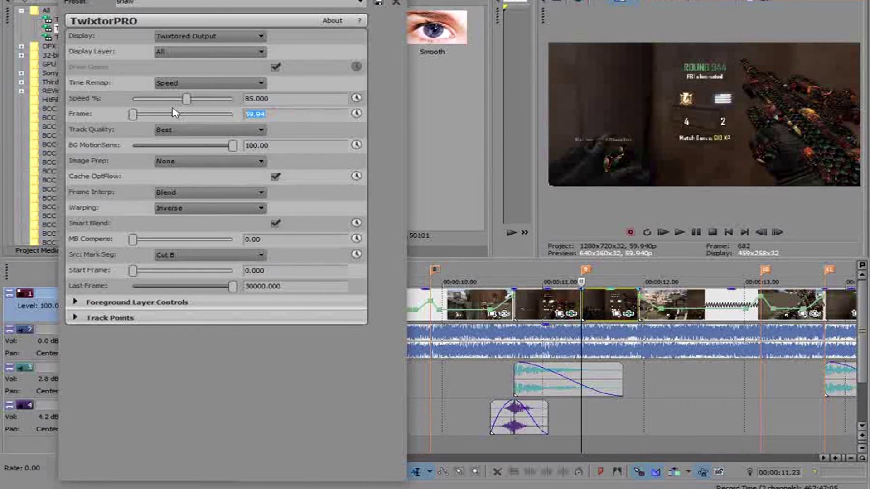
pyautogui.write('60')
pyautogui.press('Return')
# Step: Animate Speed % from 100 at the second clip's start to 2 at effect time 00:00:00.09, and close the effect settings
pyautogui.click(352, 99)
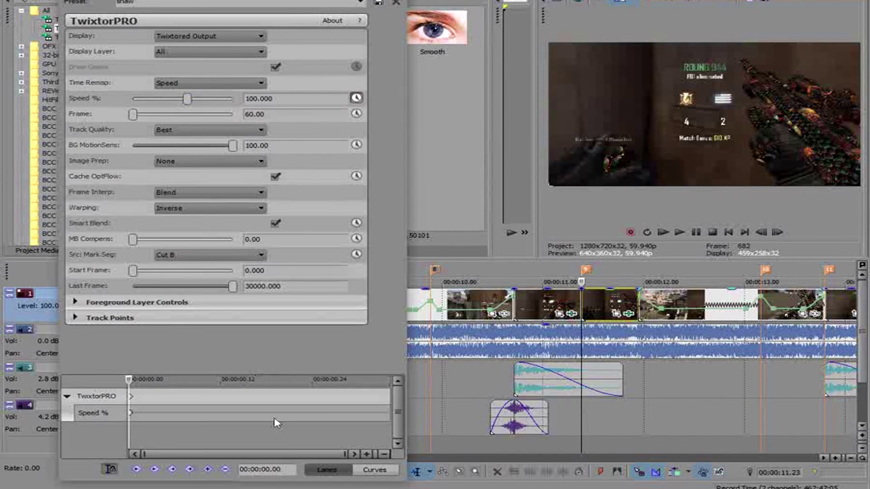
pyautogui.click(765, 232)
pyautogui.click(777, 232)
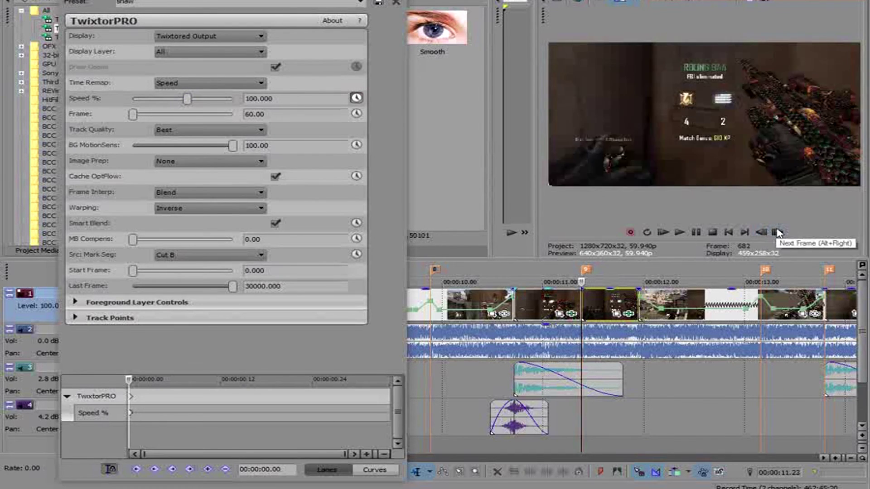
pyautogui.click(776, 232)
pyautogui.click(776, 232)
pyautogui.click(777, 232)
pyautogui.click(777, 232)
pyautogui.click(776, 232)
pyautogui.click(777, 232)
pyautogui.click(777, 232)
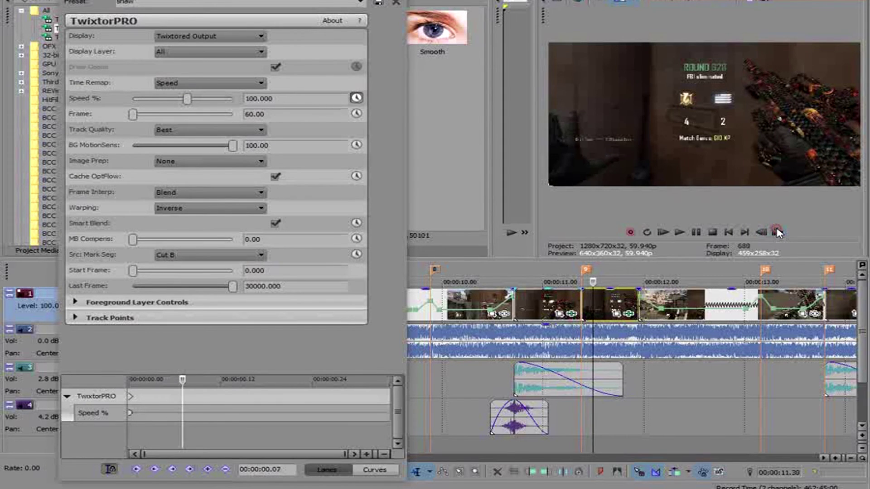
pyautogui.click(778, 232)
pyautogui.click(777, 232)
pyautogui.click(188, 98)
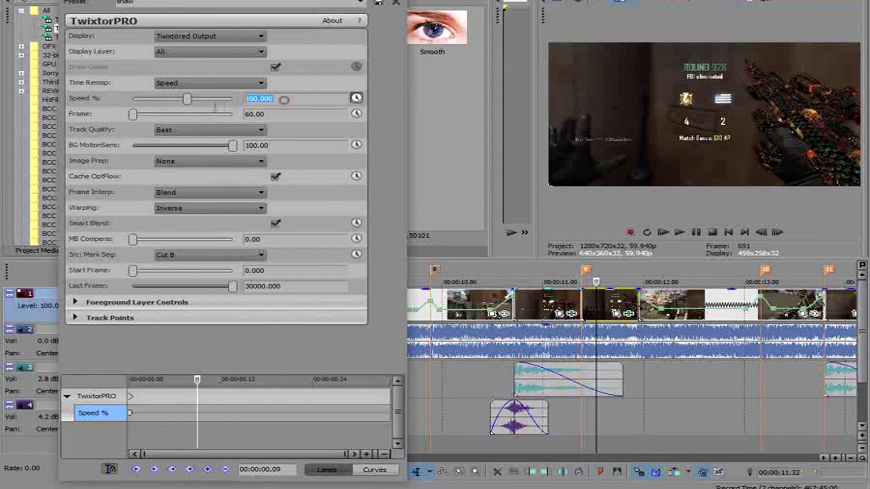
pyautogui.press('Return')
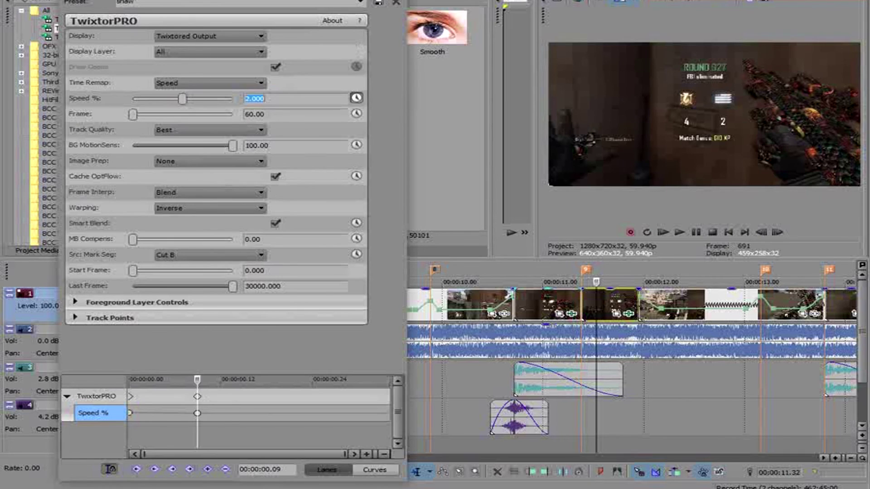
pyautogui.click(395, 2)
# Step: Play back the earlier clip starting at 00:00:08.57 to examine its speed changes
pyautogui.click(361, 311)
pyautogui.scroll(1, 513, 323)
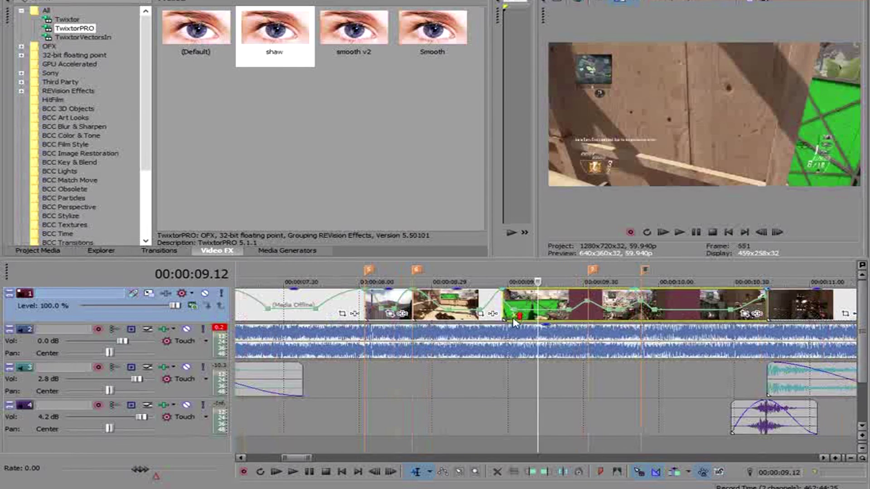
pyautogui.click(589, 315)
pyautogui.click(502, 313)
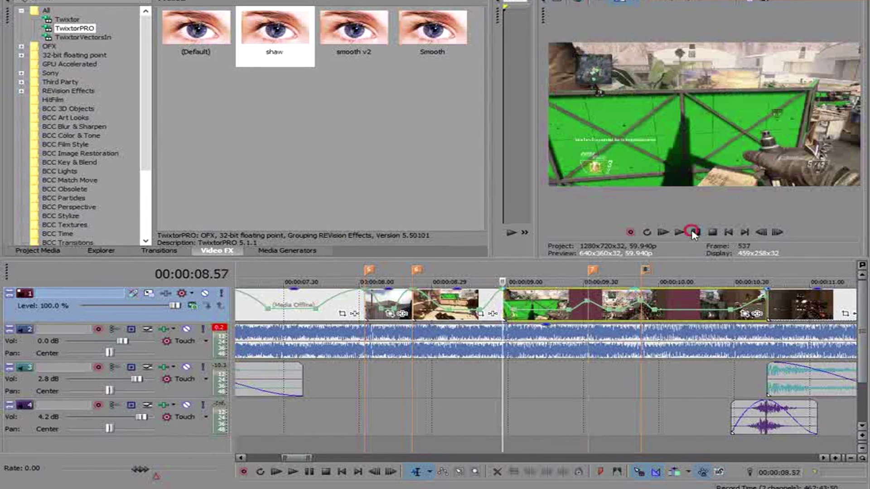
pyautogui.click(680, 232)
pyautogui.click(695, 233)
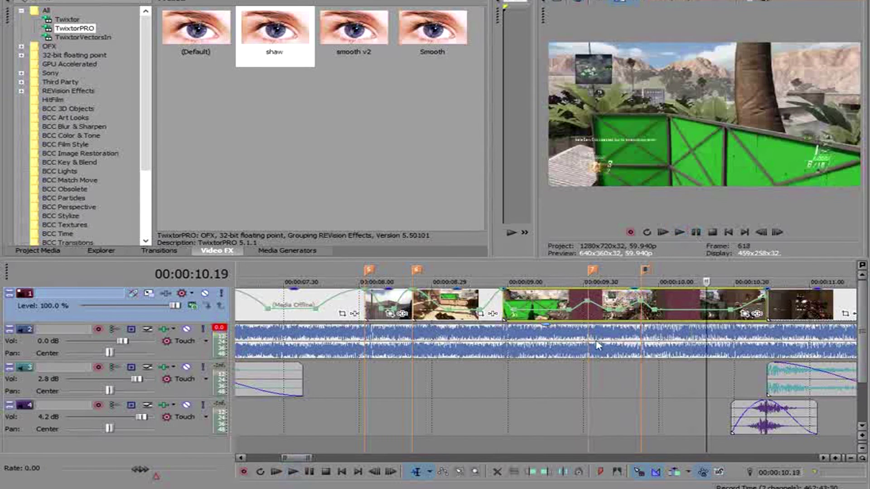
# Step: Look over the velocity curves on the earlier clips, from the montage's opening to the clip around 00:00:09.30
pyautogui.scroll(-8, 336, 309)
pyautogui.click(319, 308)
pyautogui.scroll(8, 588, 376)
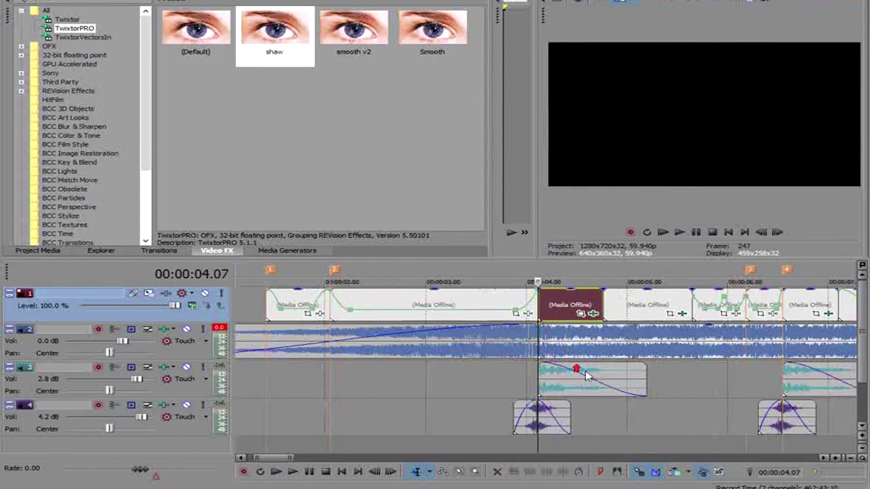
pyautogui.click(462, 302)
pyautogui.scroll(-8, 521, 302)
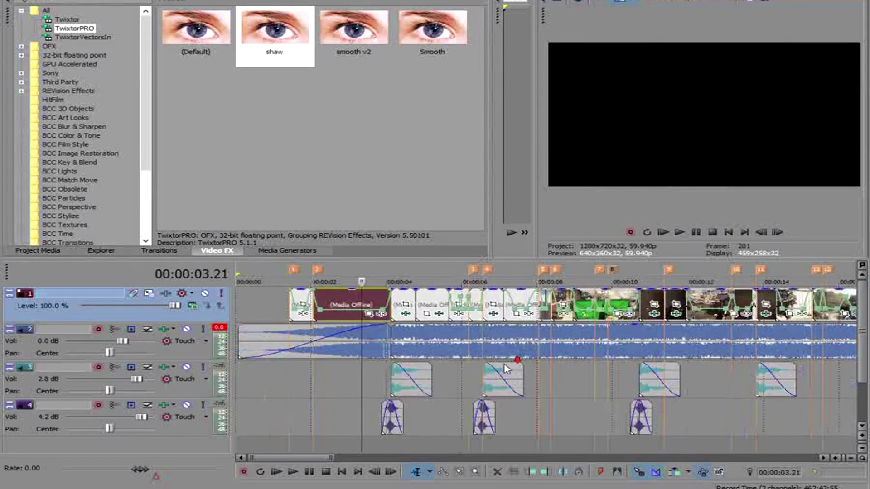
pyautogui.click(476, 303)
pyautogui.scroll(8, 476, 303)
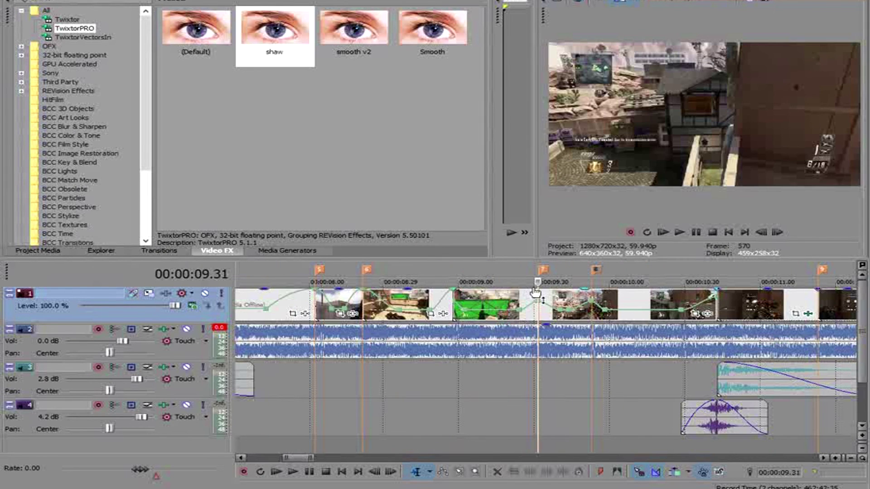
# Step: Advance twice frame by frame through the clip with markers 7 and 8 to examine how its velocity curve speeds and slows the footage
pyautogui.click(504, 303)
pyautogui.click(777, 232)
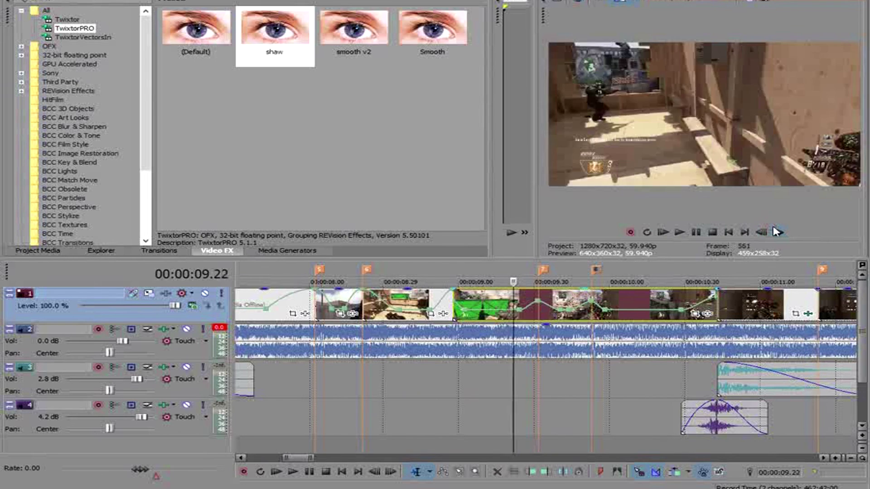
pyautogui.click(777, 232)
pyautogui.click(777, 232)
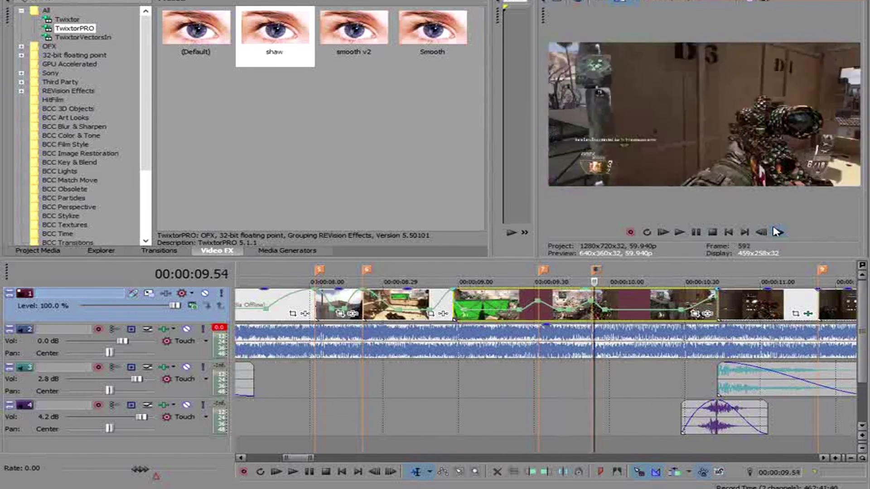
pyautogui.click(776, 232)
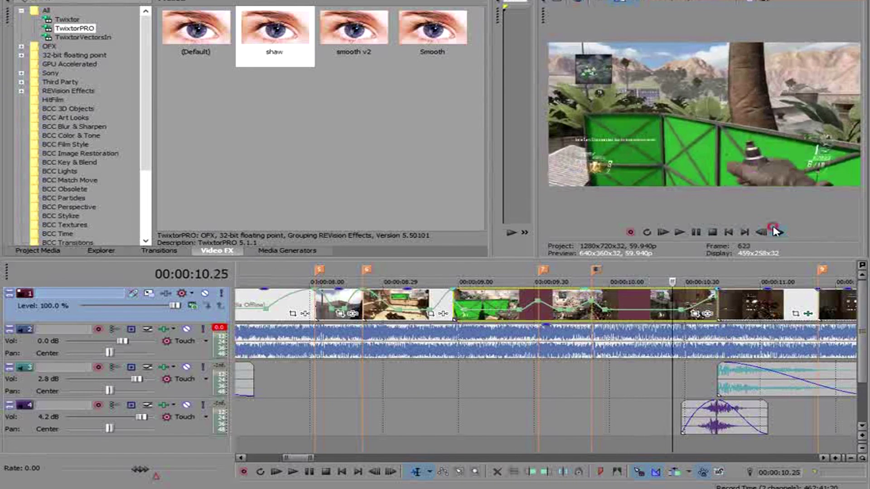
pyautogui.click(491, 307)
pyautogui.click(777, 232)
pyautogui.click(777, 232)
pyautogui.click(776, 230)
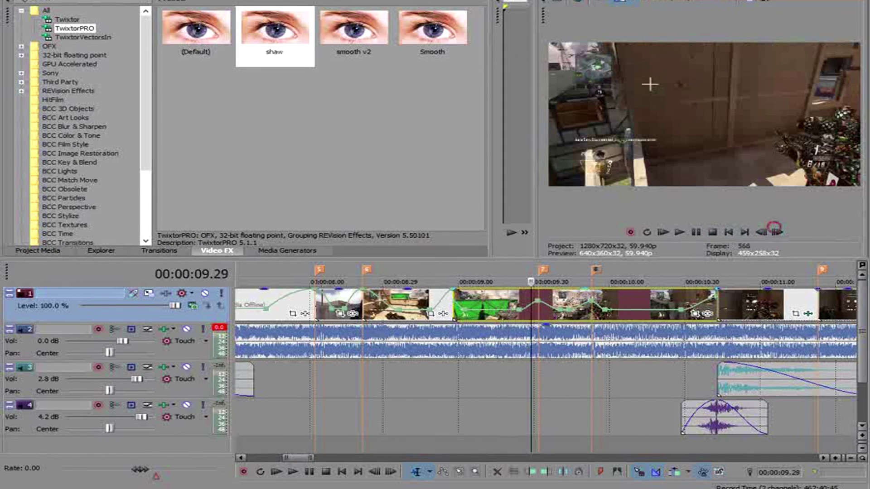
pyautogui.click(778, 232)
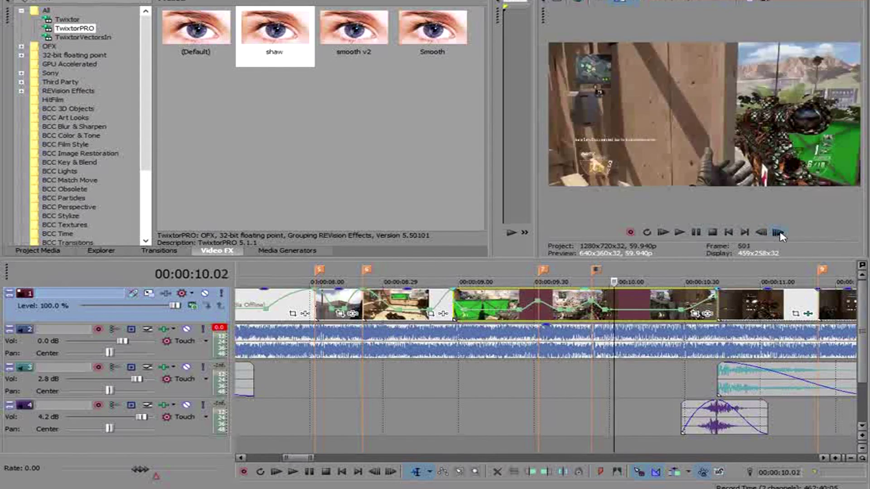
# Step: Inspect the two TwixtorPRO clips on either side of marker 9, advancing frame by frame across their cut to examine the slow motion
pyautogui.click(791, 307)
pyautogui.scroll(-2, 790, 306)
pyautogui.click(567, 307)
pyautogui.click(521, 306)
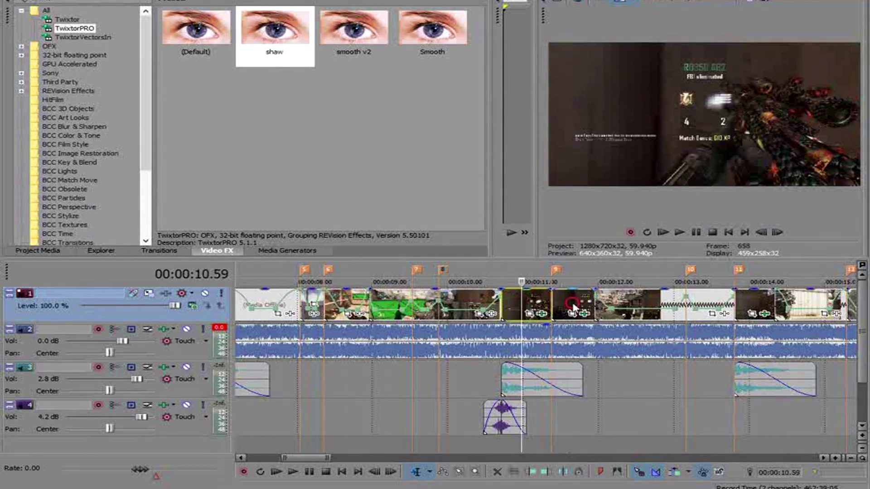
pyautogui.click(573, 306)
pyautogui.click(534, 306)
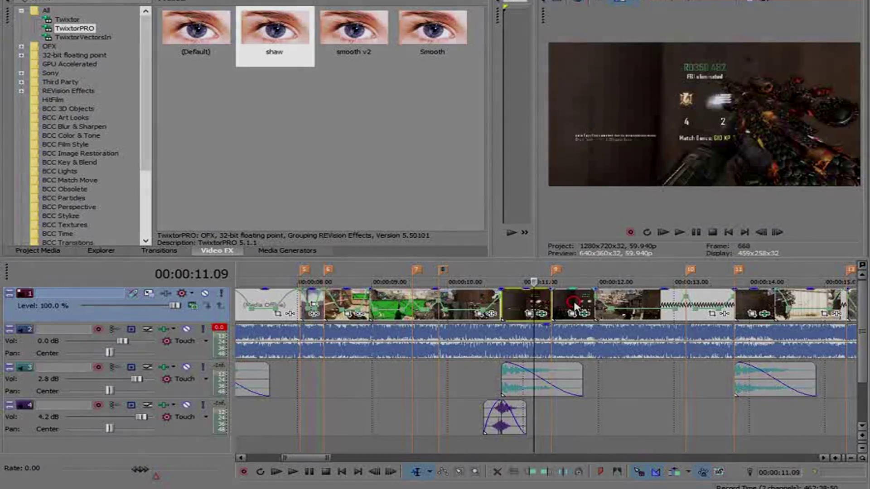
pyautogui.click(575, 307)
pyautogui.click(529, 309)
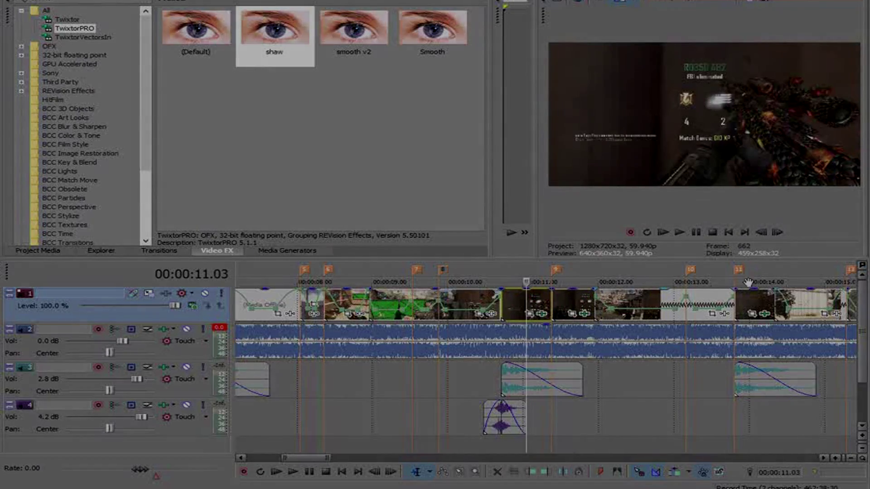
pyautogui.click(778, 232)
pyautogui.click(778, 232)
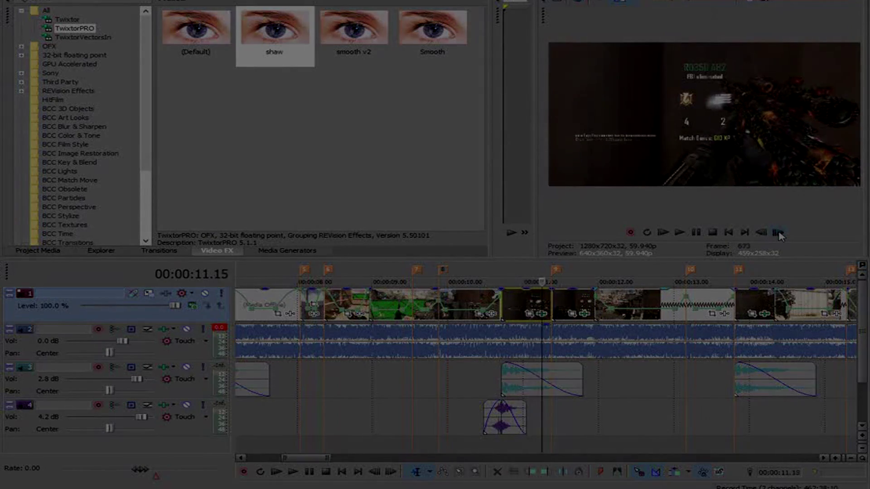
pyautogui.click(778, 232)
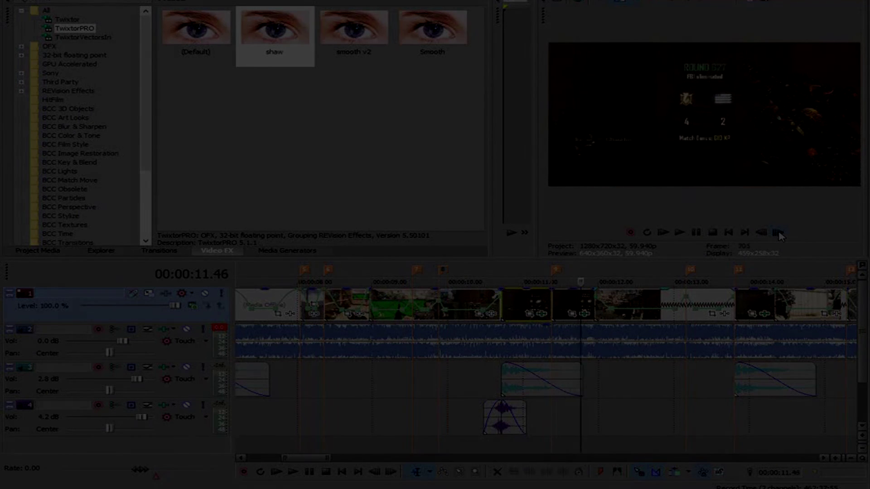